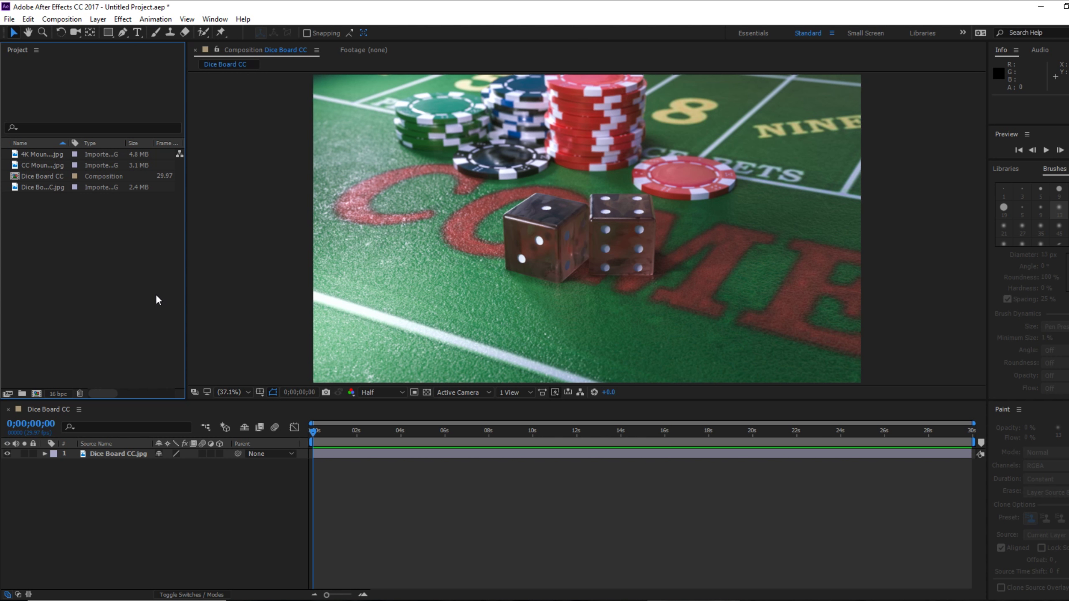
- Search Google Images for 'Gambling' and open the roulette wheel photo's larger preview
{"action": "left_click", "coordinate": [717, 575]}
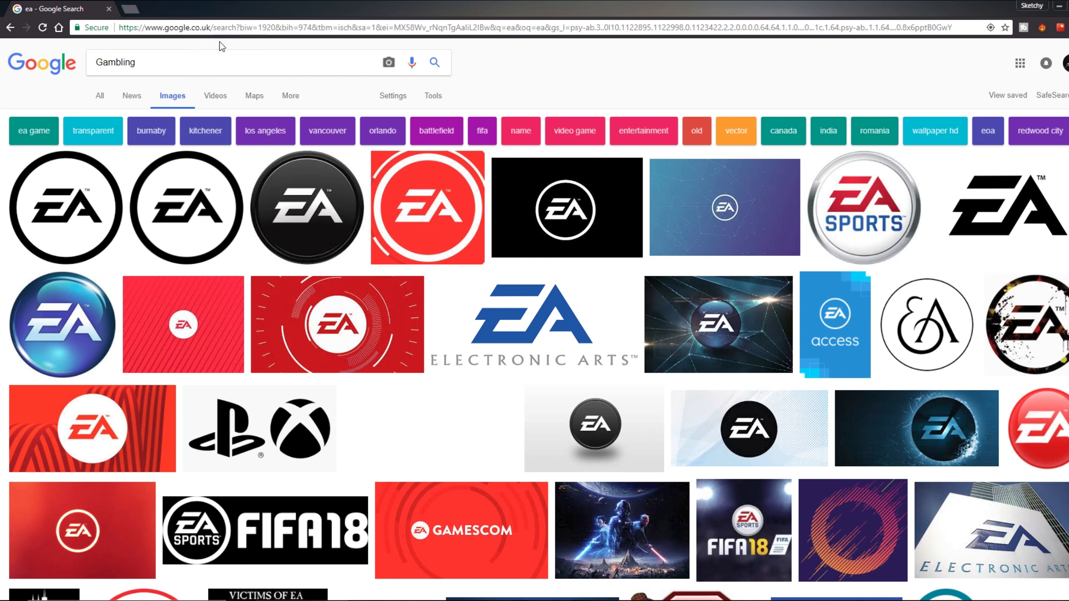
{"action": "key", "text": "Return"}
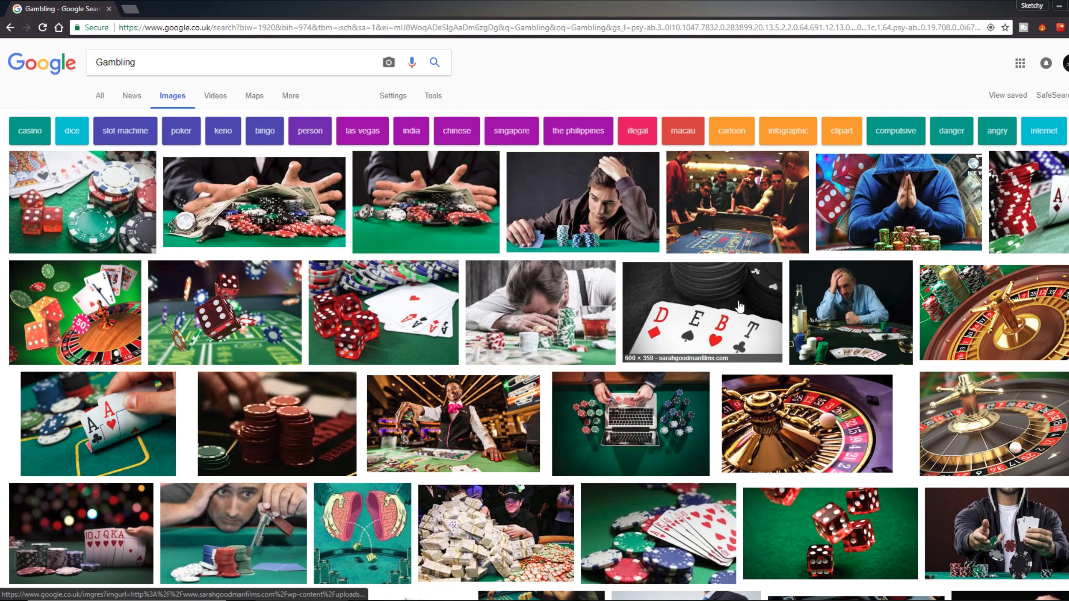
{"action": "scroll", "coordinate": [522, 408], "scroll_direction": "down", "scroll_amount": 5}
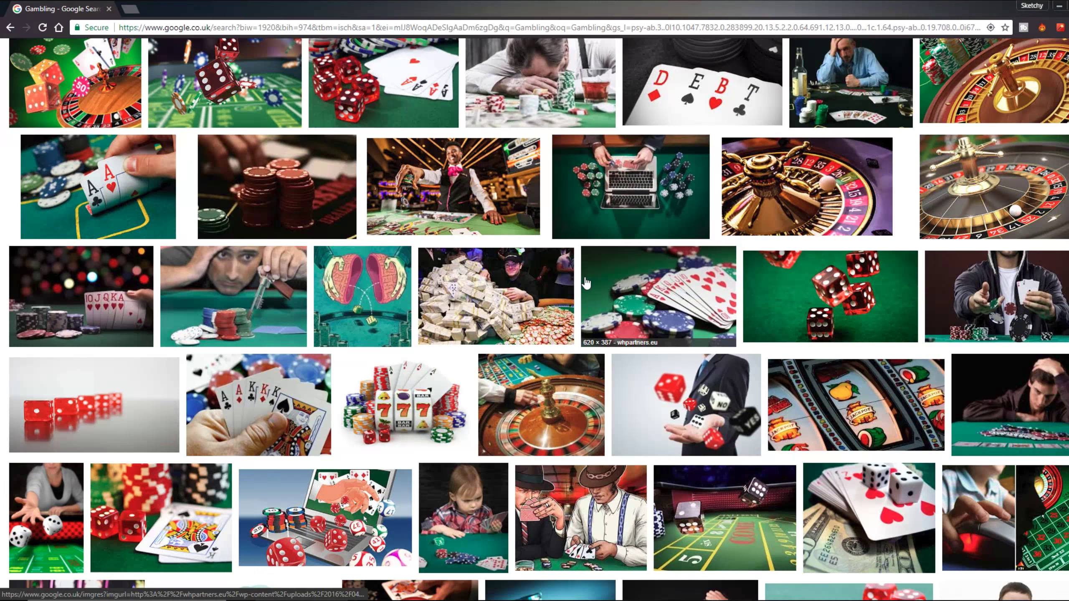
{"action": "scroll", "coordinate": [588, 278], "scroll_direction": "down", "scroll_amount": 1}
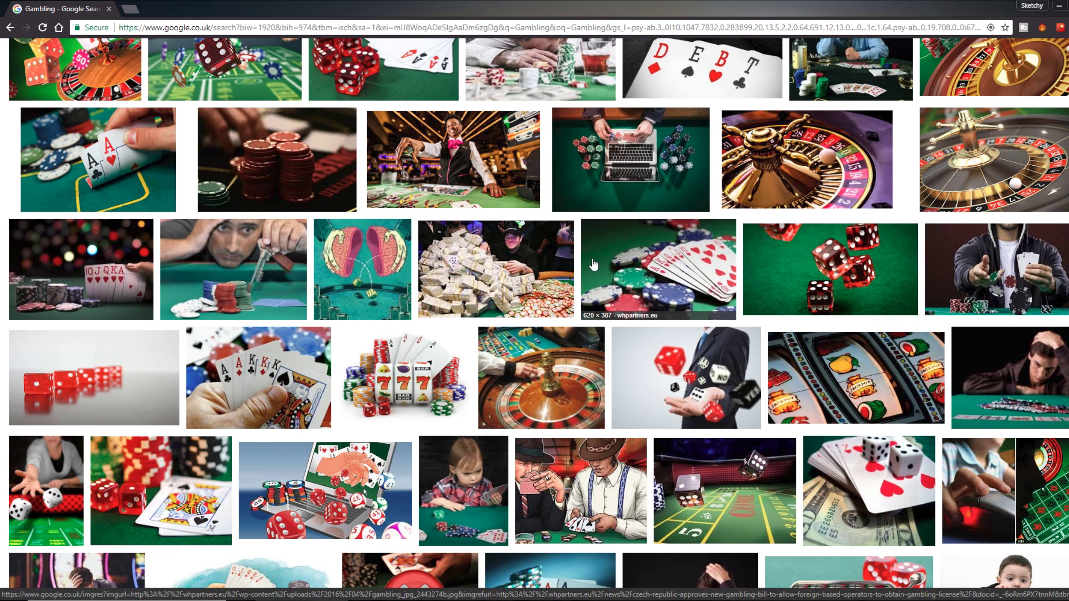
{"action": "scroll", "coordinate": [593, 264], "scroll_direction": "up", "scroll_amount": 6}
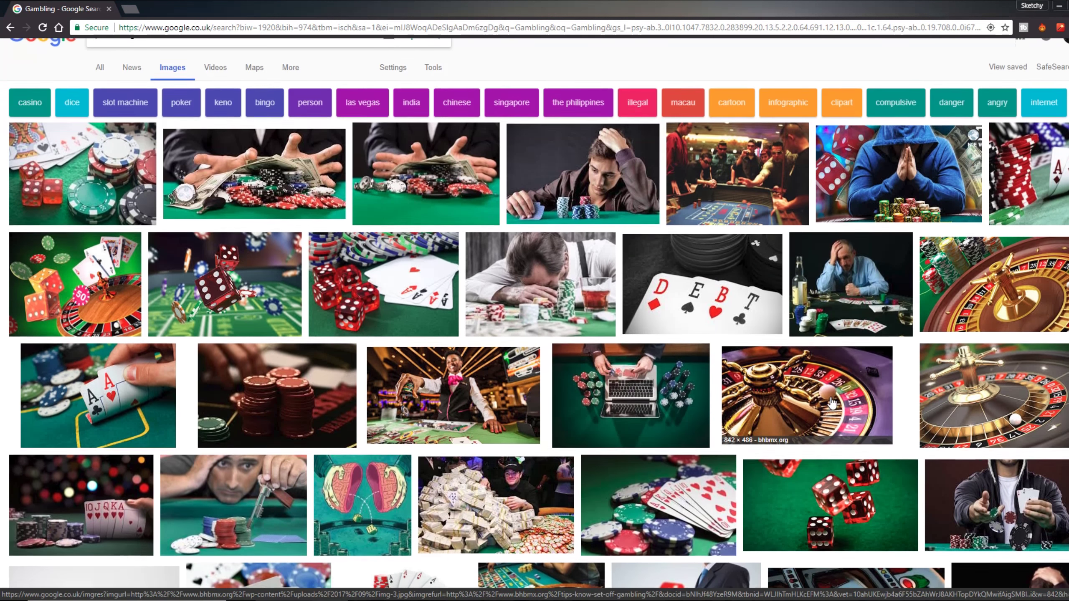
{"action": "left_click", "coordinate": [831, 403]}
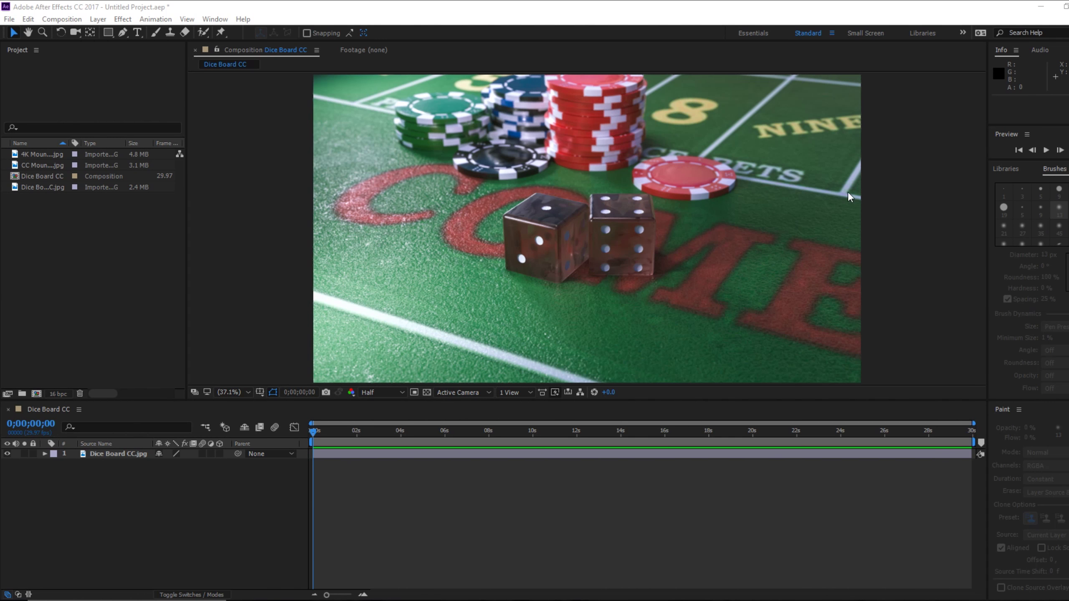
- Duplicate the Dice Board CC.jpg layer and draw a closed four-point mask over the top copy's upper half
{"action": "left_click", "coordinate": [112, 455]}
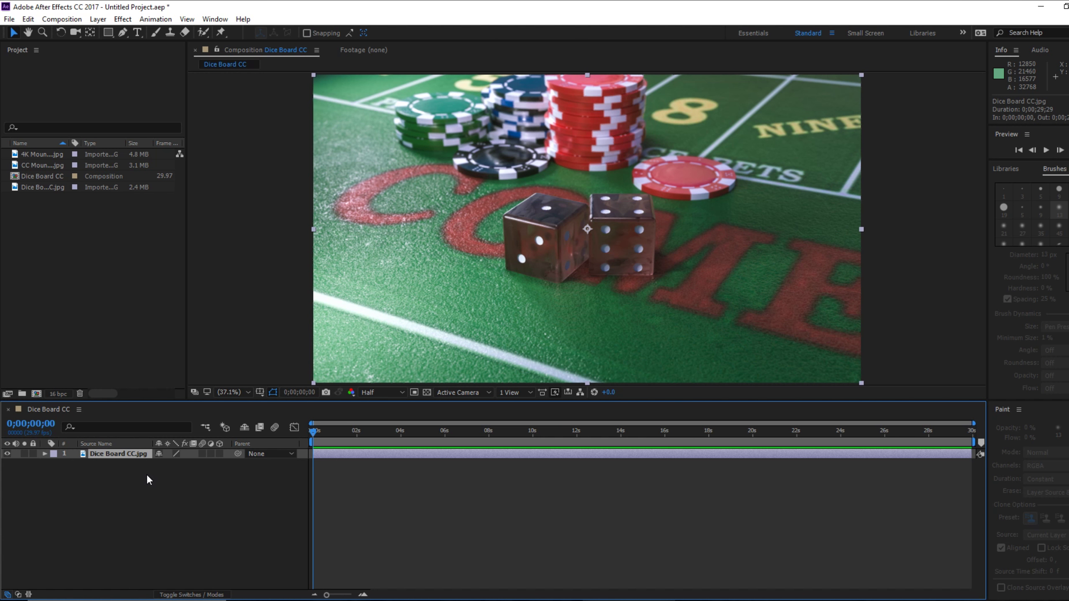
{"action": "key", "text": "ctrl+d"}
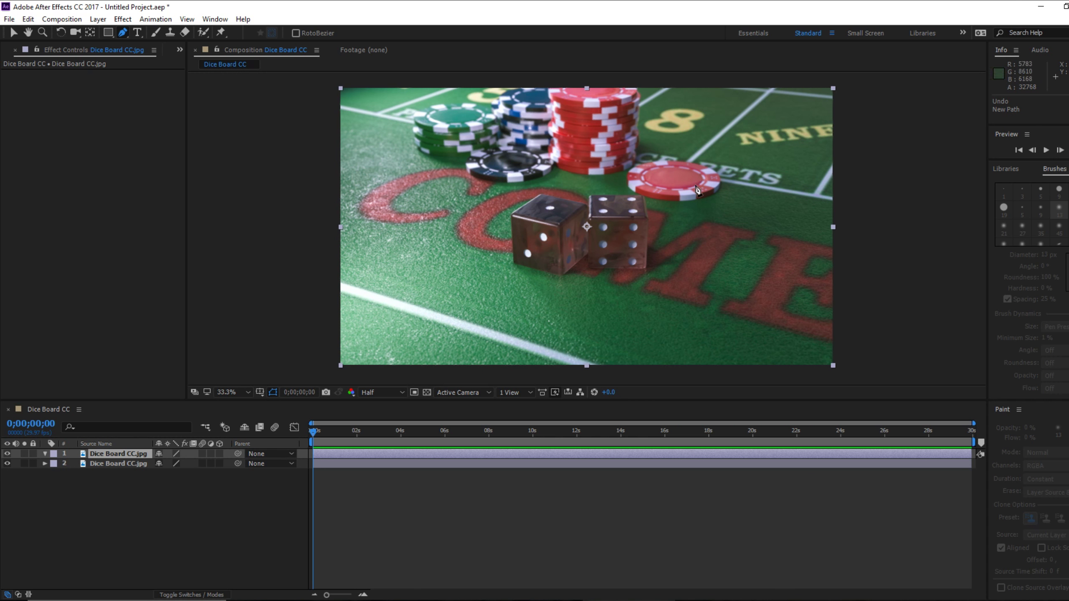
{"action": "left_click", "coordinate": [301, 245]}
{"action": "key", "text": "ctrl+z"}
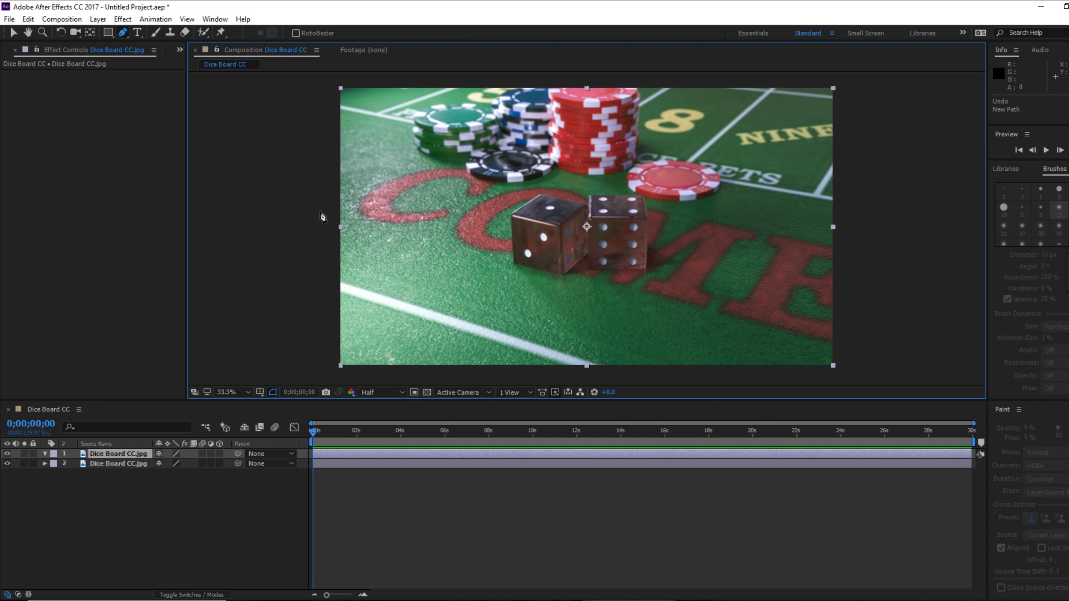
{"action": "left_click", "coordinate": [320, 211]}
{"action": "left_click", "coordinate": [911, 211]}
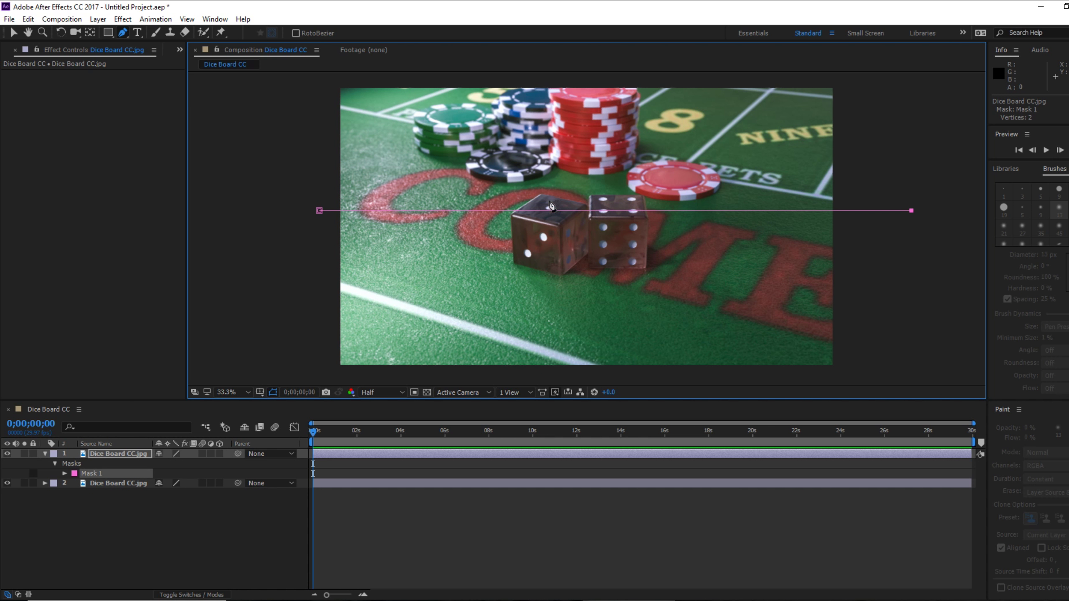
{"action": "left_click", "coordinate": [911, 82]}
{"action": "left_click", "coordinate": [306, 82]}
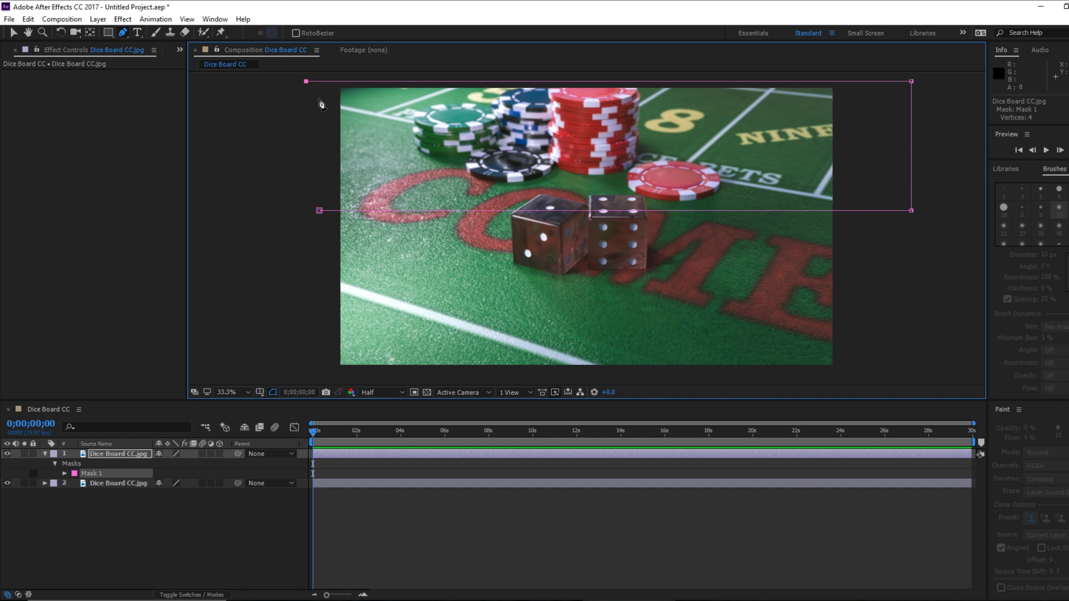
{"action": "left_click", "coordinate": [319, 210]}
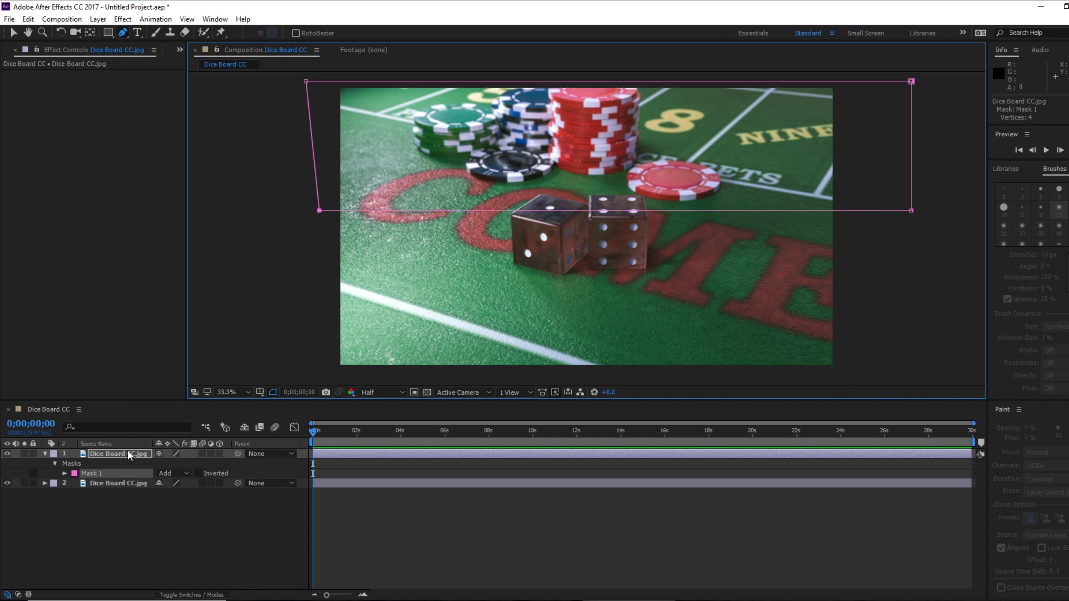
{"action": "left_click", "coordinate": [124, 457]}
- Apply Camera Lens Blur to the masked top copy with Blur Radius 15 and Repeat Edge Pixels on
{"action": "left_click", "coordinate": [123, 19]}
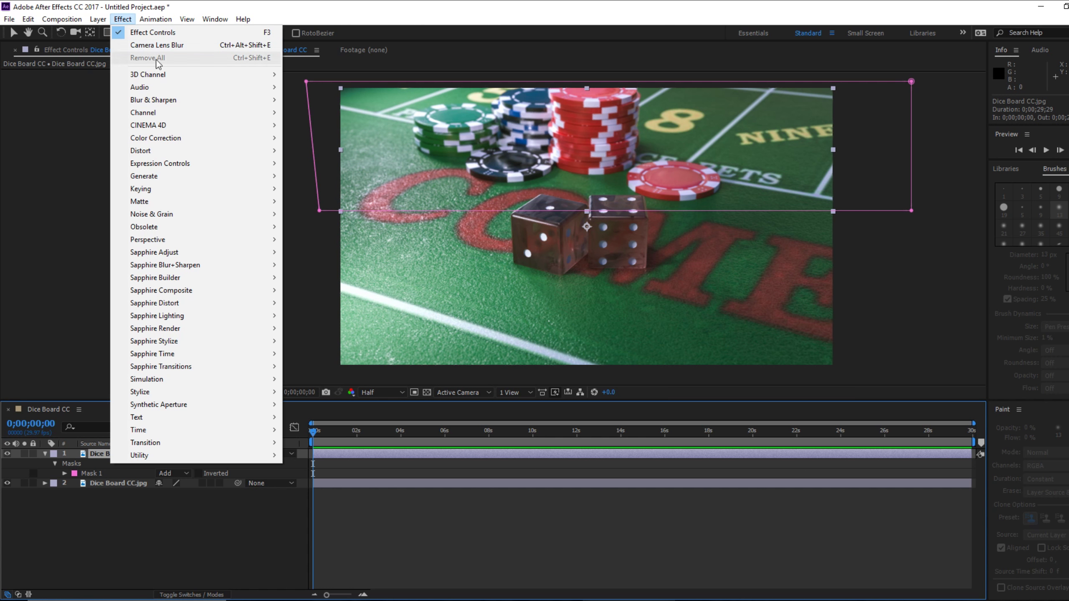
{"action": "mouse_move", "coordinate": [211, 101]}
{"action": "left_click", "coordinate": [335, 127]}
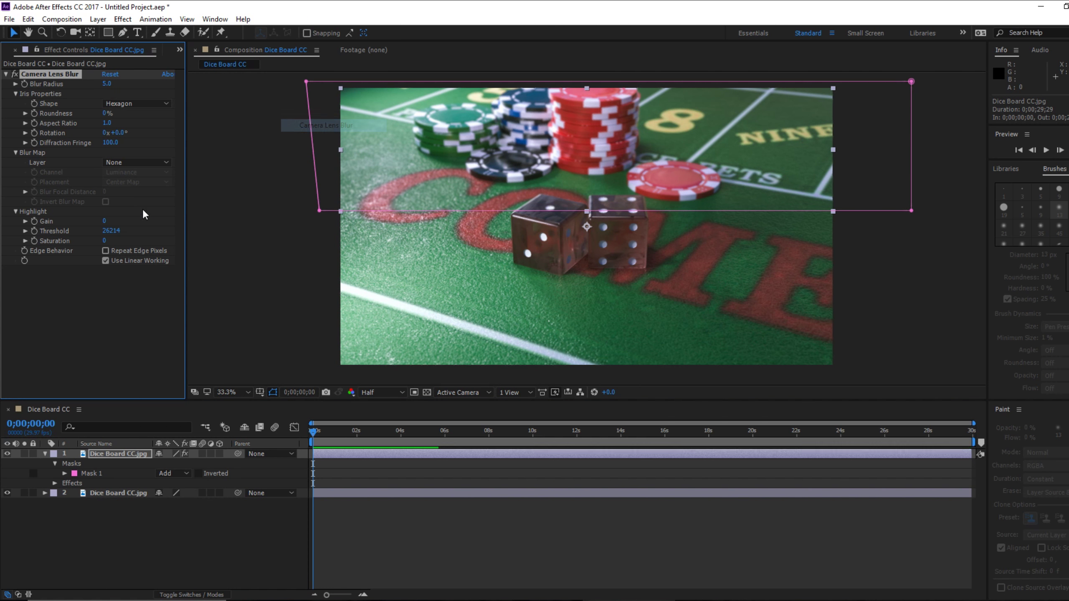
{"action": "left_click", "coordinate": [108, 84]}
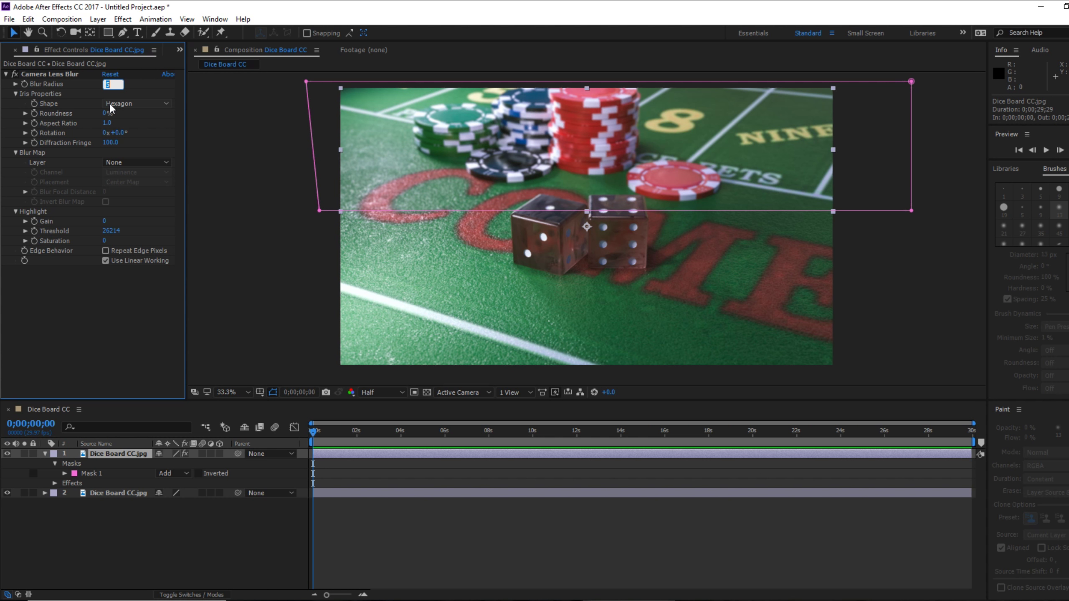
{"action": "type", "text": "15"}
{"action": "key", "text": "Return"}
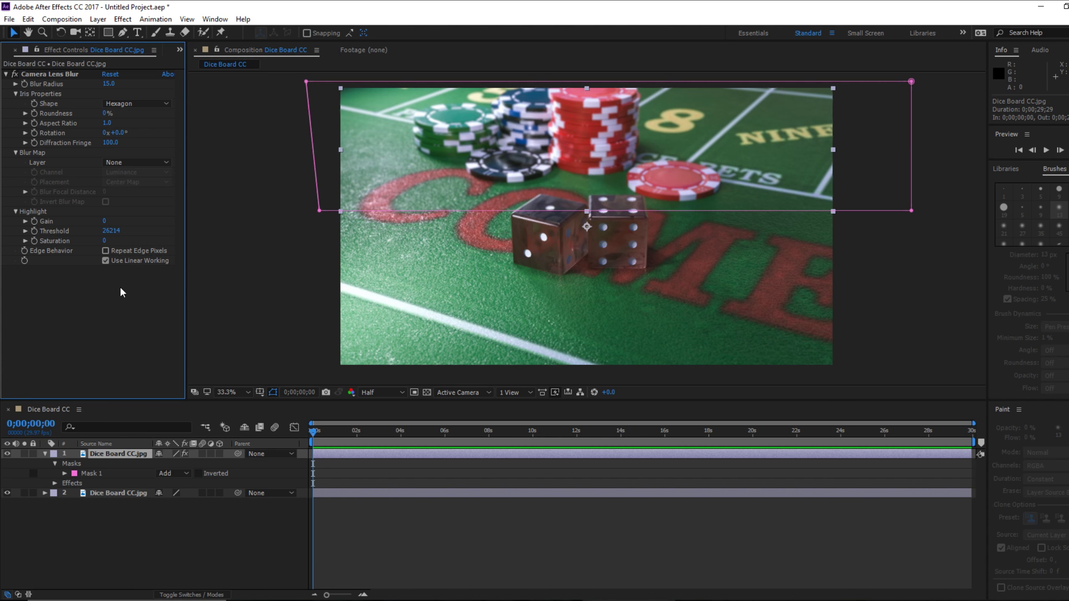
{"action": "left_click", "coordinate": [105, 251]}
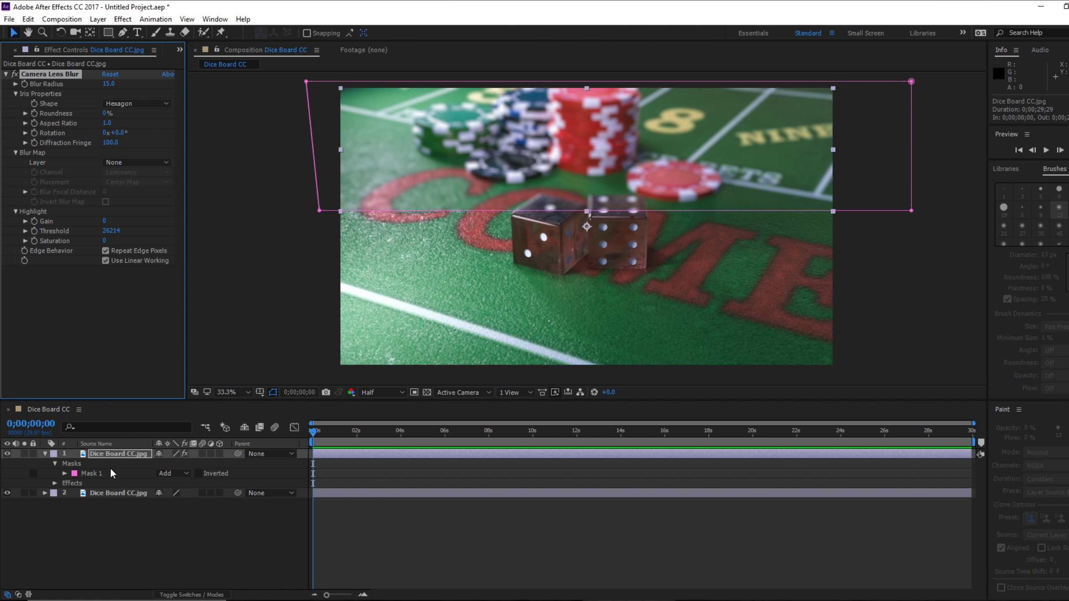
{"action": "left_click", "coordinate": [297, 382]}
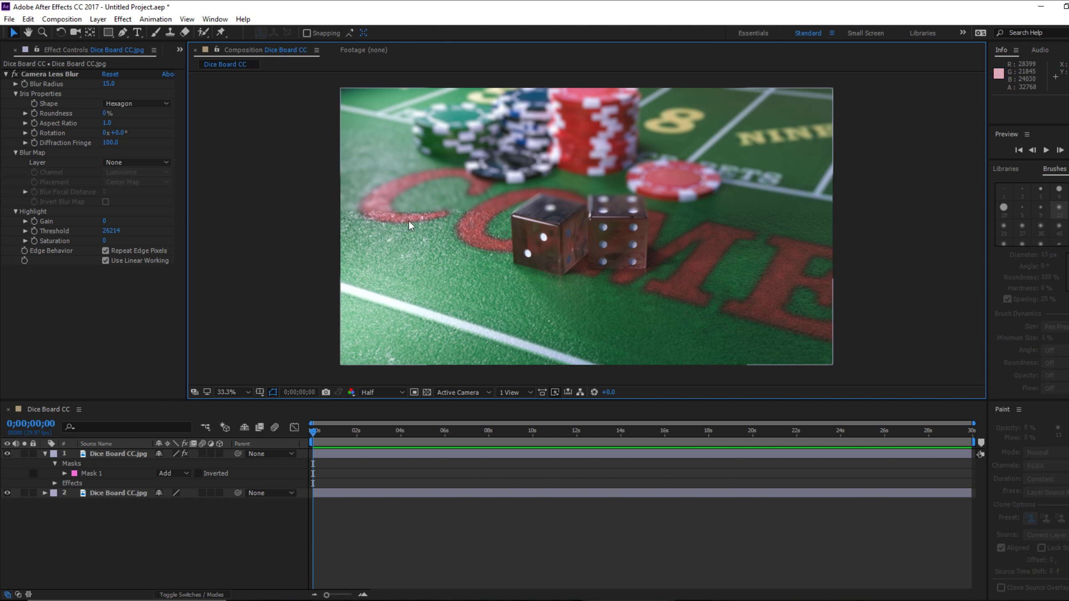
- Set Mask 1's feather on the blurred top dice layer to 150 pixels
{"action": "left_click", "coordinate": [101, 454]}
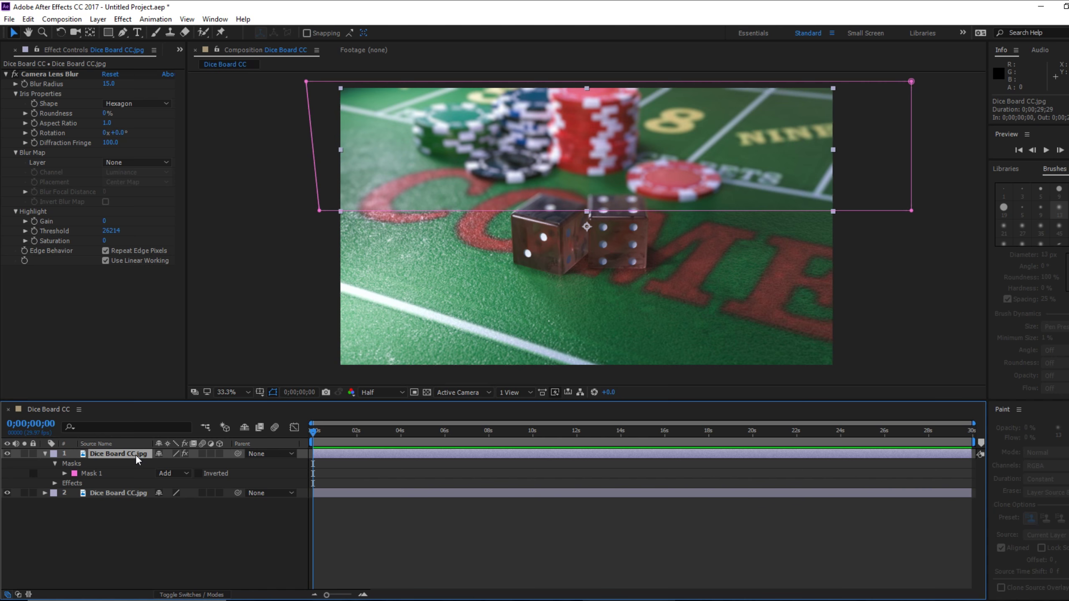
{"action": "key", "text": "f"}
{"action": "left_click", "coordinate": [185, 473]}
{"action": "type", "text": "150"}
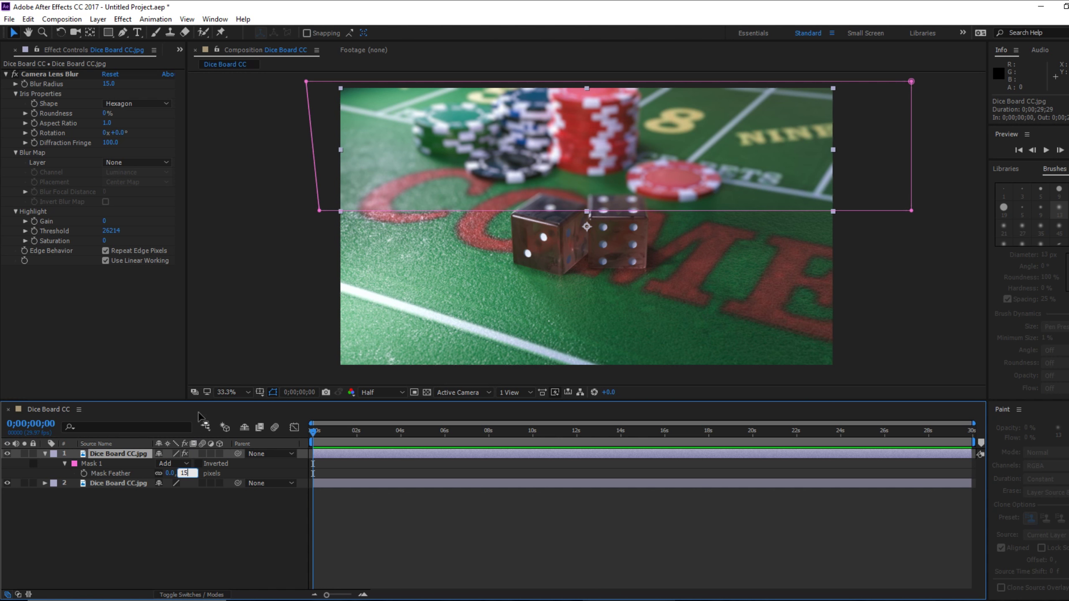
{"action": "left_click", "coordinate": [241, 329]}
{"action": "left_click", "coordinate": [226, 187]}
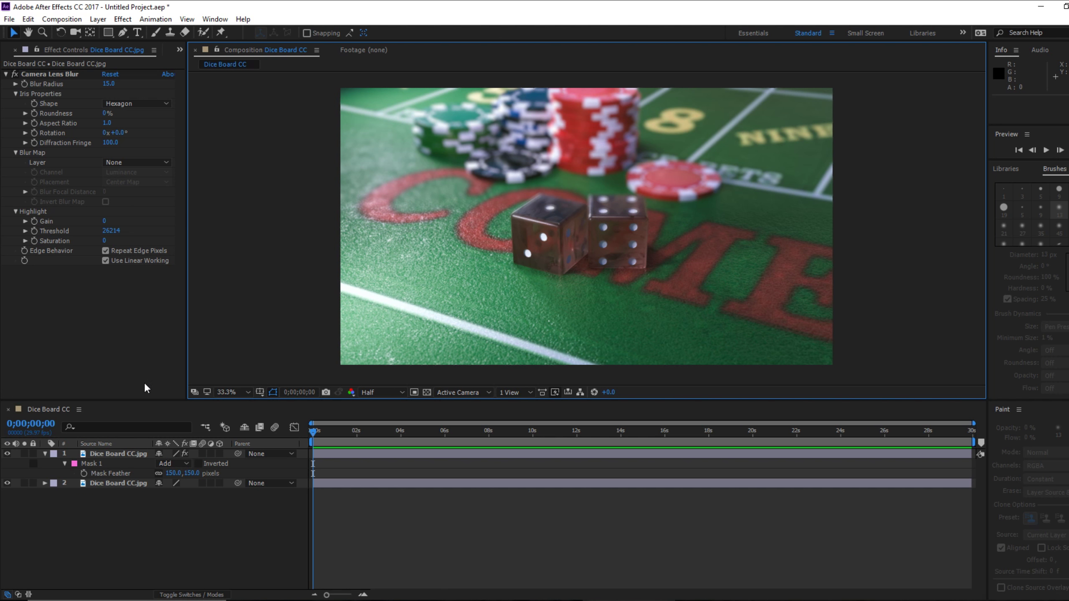
{"action": "left_click", "coordinate": [110, 453]}
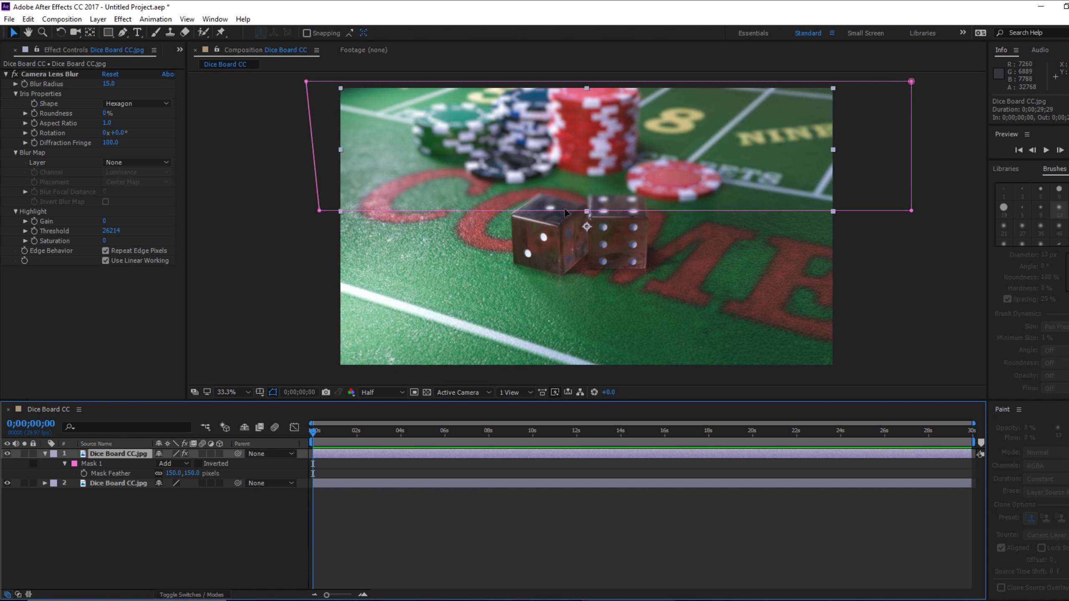
- Add and drag mask vertices so the mask's bottom edge follows the tops of the two dice
{"action": "key", "text": "g"}
{"action": "left_click", "coordinate": [533, 210]}
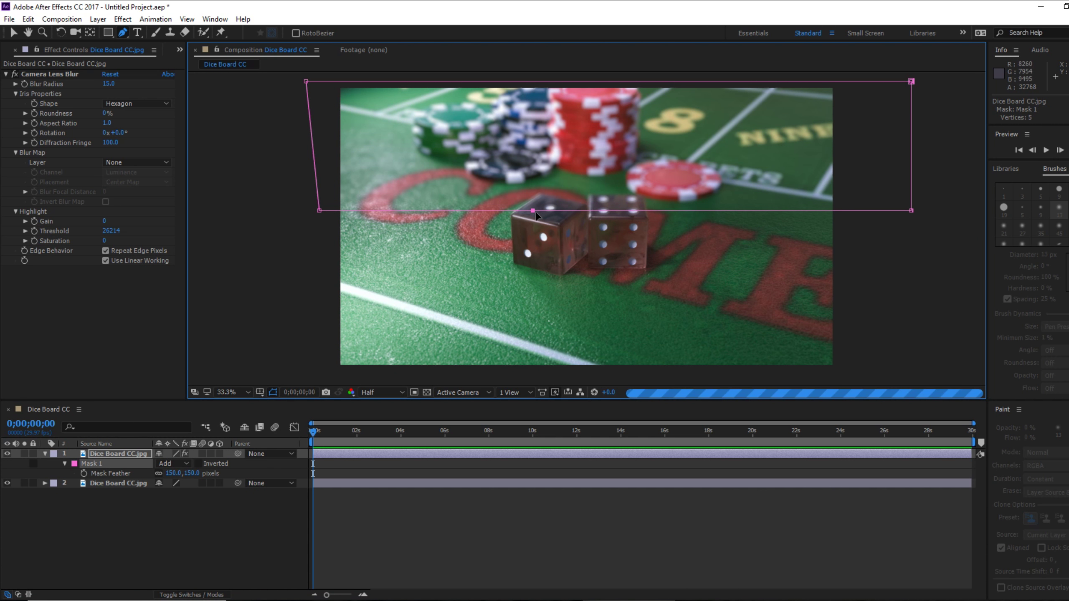
{"action": "left_click_drag", "start_coordinate": [533, 211], "coordinate": [540, 193]}
{"action": "left_click", "coordinate": [571, 196]}
{"action": "left_click", "coordinate": [599, 211]}
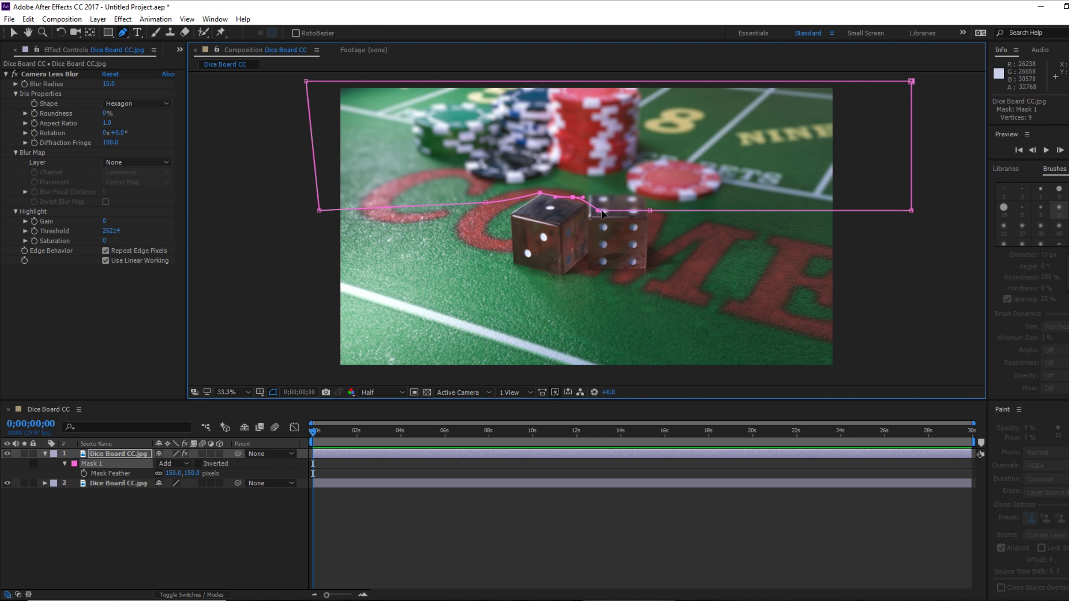
{"action": "left_click_drag", "start_coordinate": [599, 210], "coordinate": [595, 189]}
{"action": "left_click", "coordinate": [650, 209]}
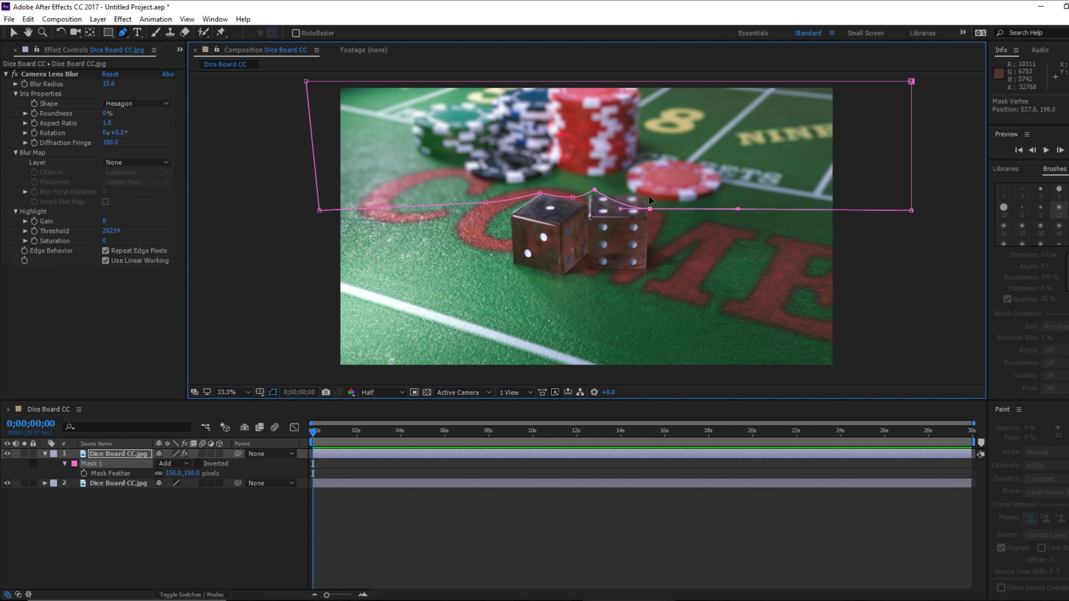
{"action": "mouse_move", "coordinate": [651, 209]}
{"action": "left_mouse_down"}
{"action": "mouse_move", "coordinate": [650, 193]}
{"action": "mouse_move", "coordinate": [654, 209]}
{"action": "left_mouse_up"}
{"action": "left_click", "coordinate": [701, 194]}
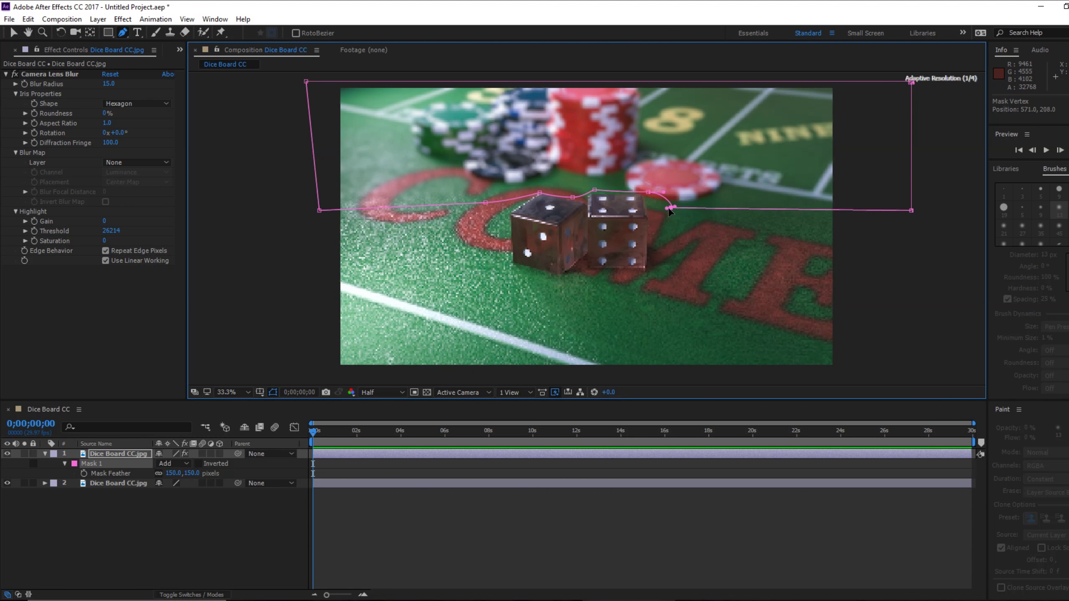
{"action": "left_click", "coordinate": [649, 192]}
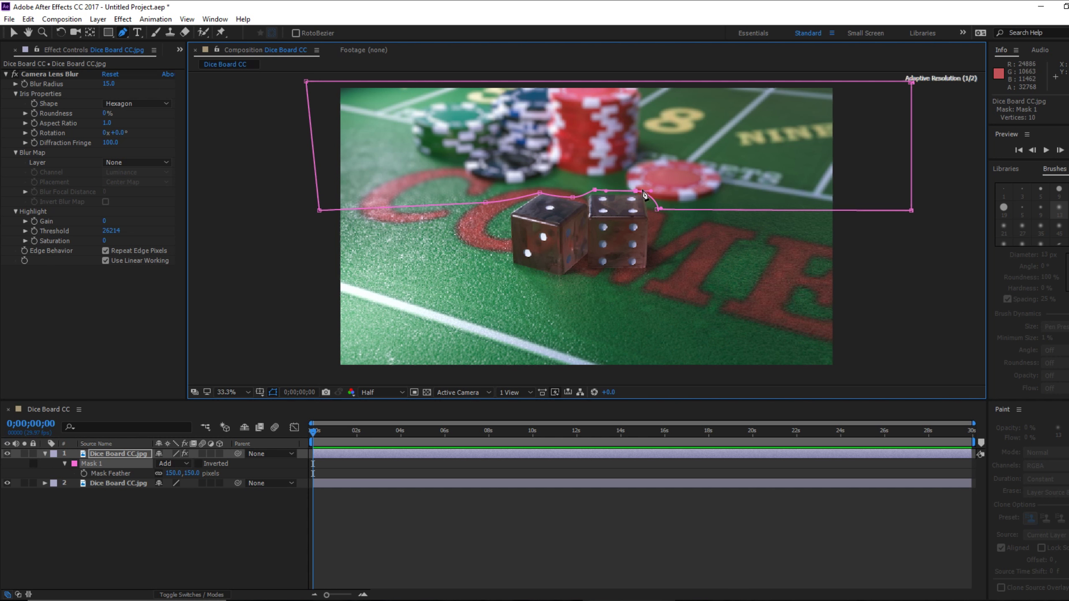
{"action": "left_click", "coordinate": [594, 195]}
{"action": "key", "text": "ctrl+z"}
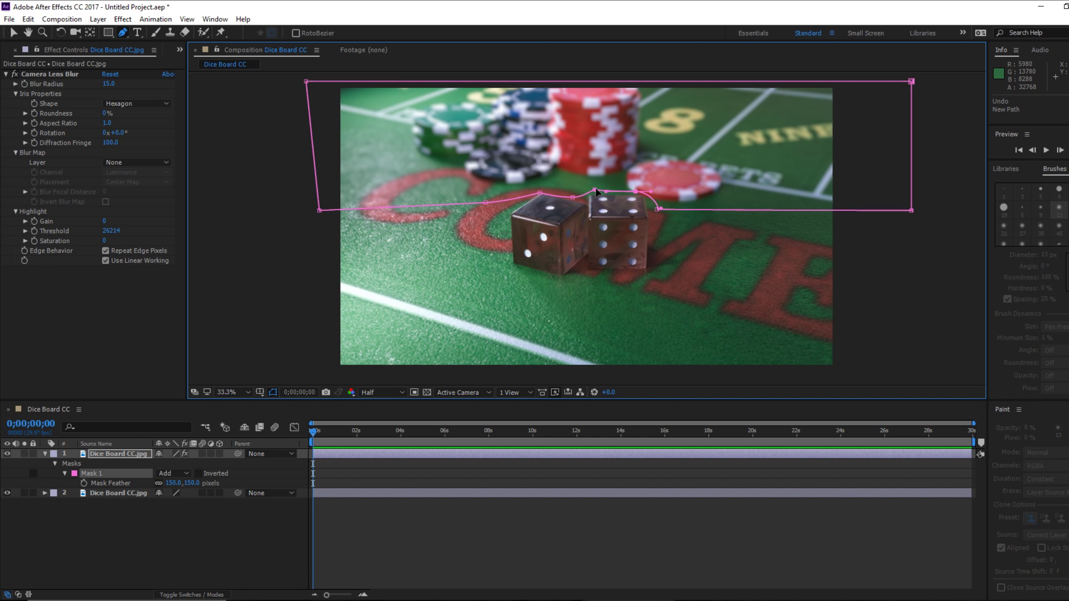
- Refine the mask curves, raise its lower-left corner and drop its right corner lower on the table
{"action": "left_click_drag", "start_coordinate": [597, 192], "coordinate": [563, 204]}
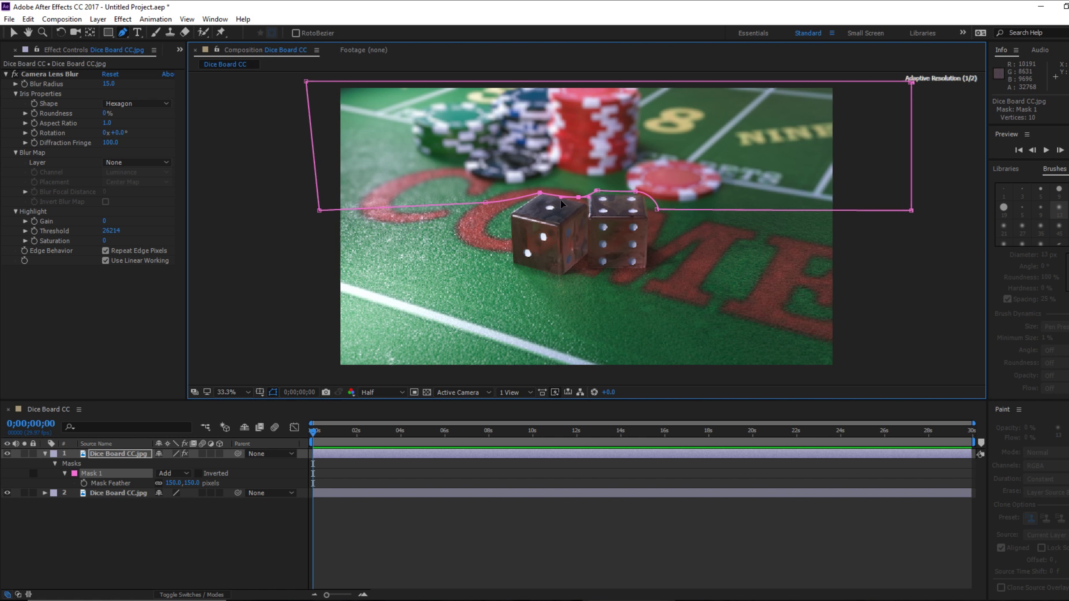
{"action": "left_click_drag", "start_coordinate": [320, 211], "coordinate": [331, 171]}
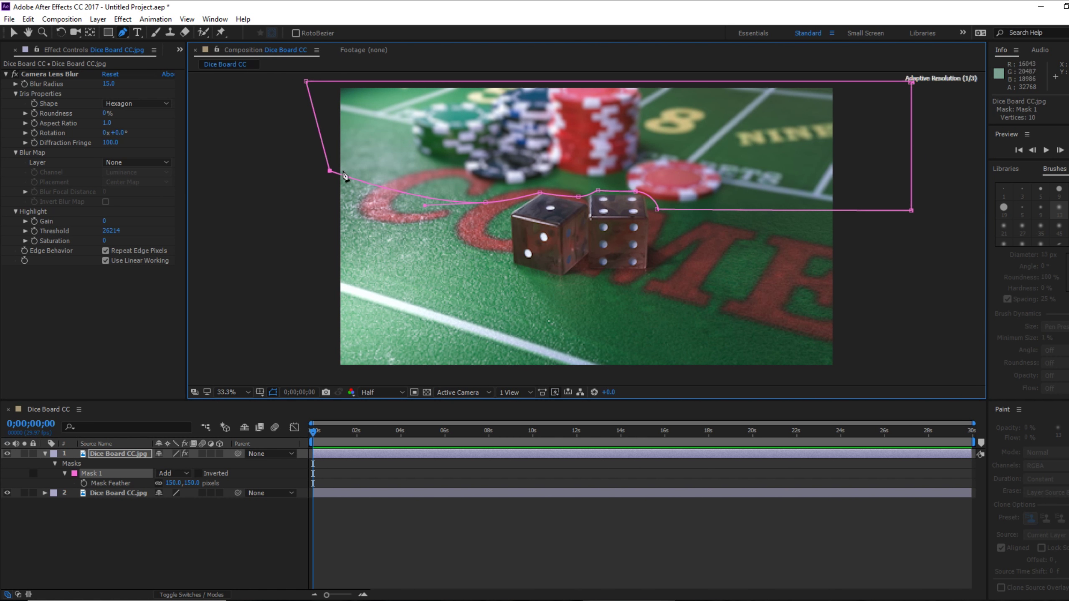
{"action": "left_click_drag", "start_coordinate": [425, 205], "coordinate": [464, 205]}
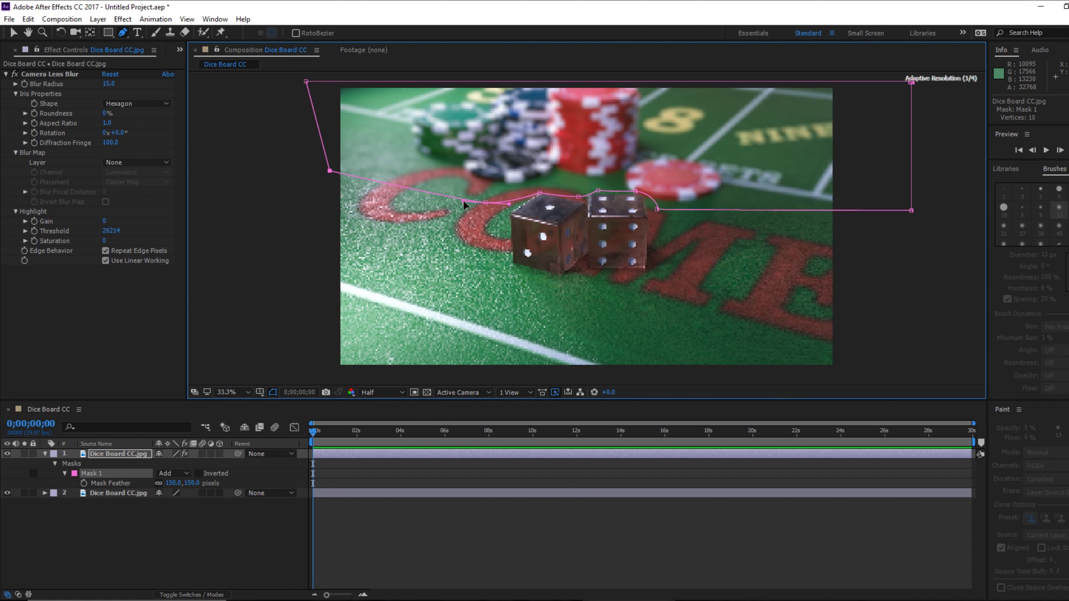
{"action": "left_click_drag", "start_coordinate": [912, 210], "coordinate": [906, 257]}
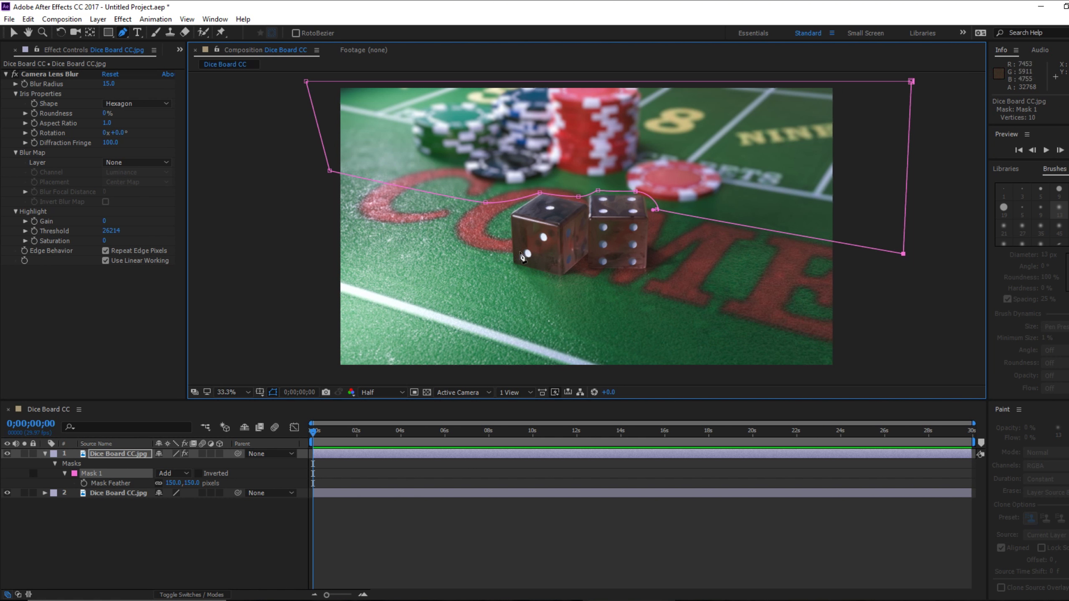
{"action": "left_click", "coordinate": [16, 33]}
{"action": "left_click", "coordinate": [259, 245]}
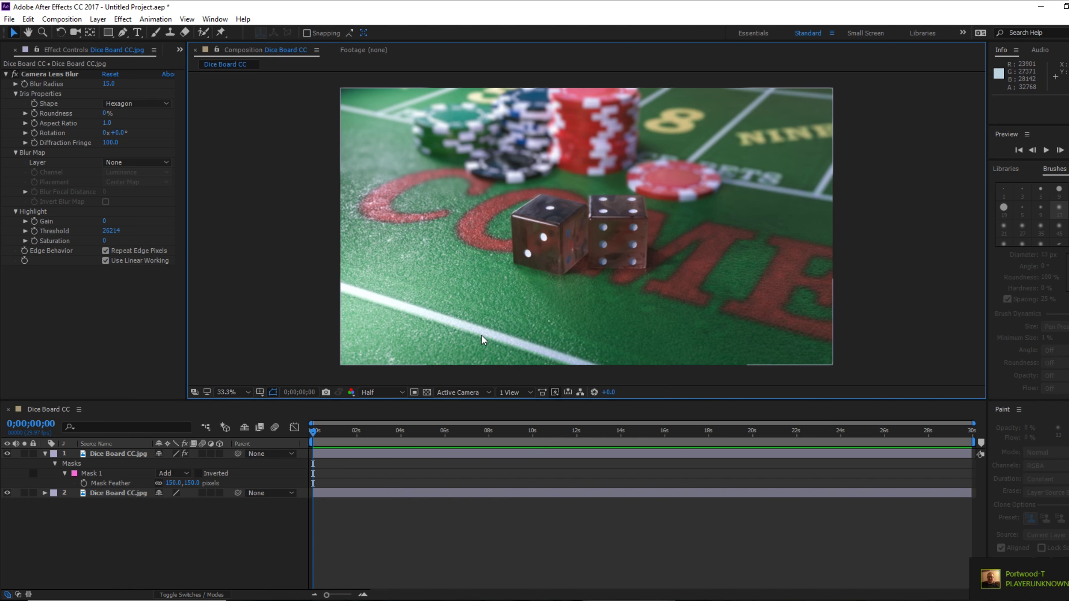
- Add CC Mountain.jpg to the Dice Board CC composition and hide both dice layers
{"action": "left_click", "coordinate": [118, 454]}
{"action": "left_click", "coordinate": [45, 454]}
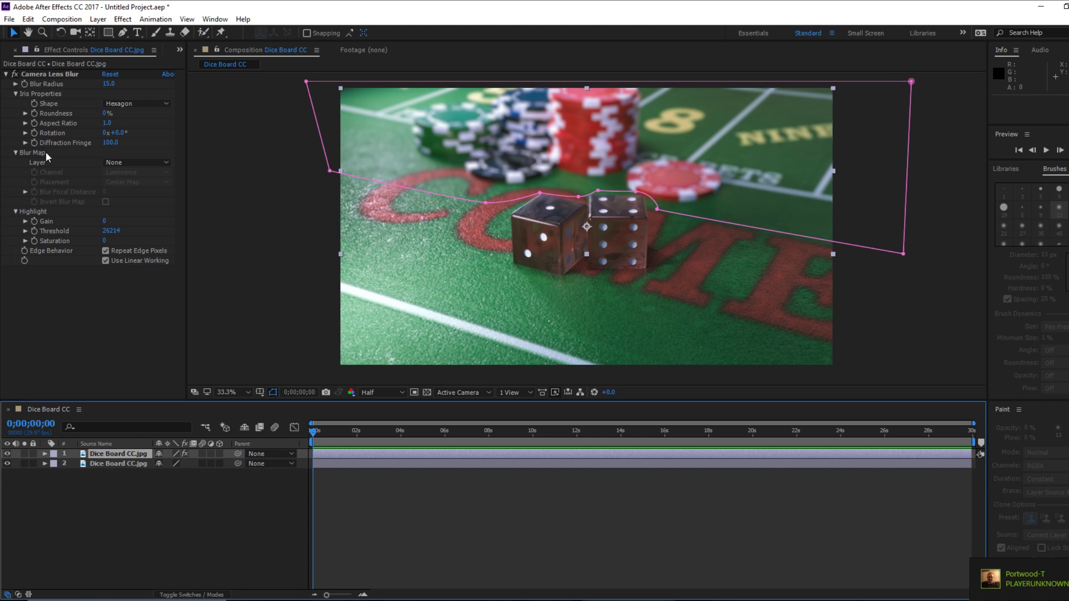
{"action": "left_click", "coordinate": [15, 50]}
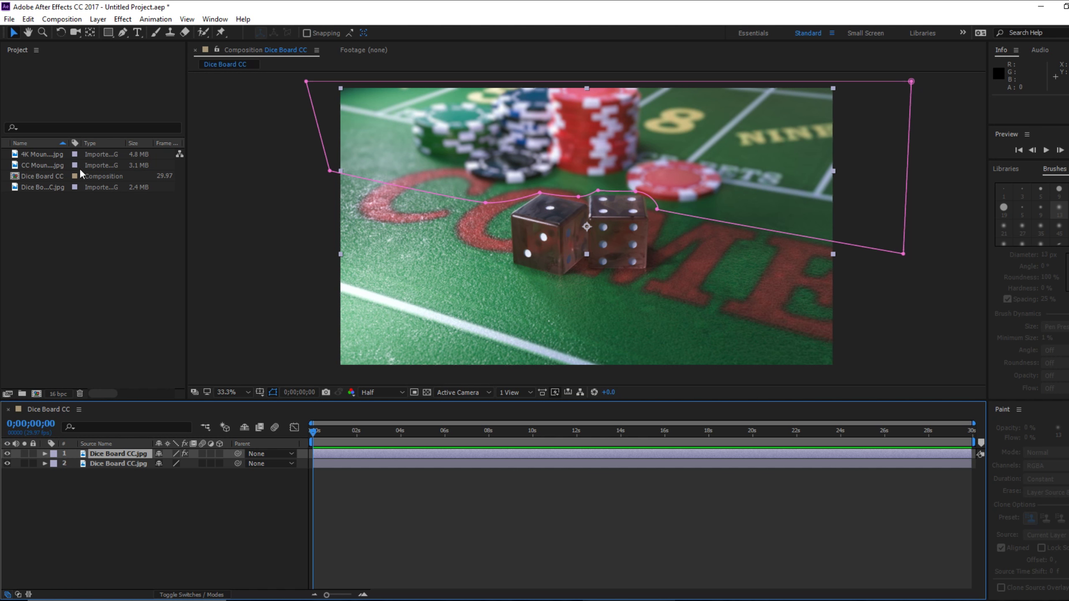
{"action": "left_click", "coordinate": [45, 165]}
{"action": "left_click_drag", "start_coordinate": [39, 162], "coordinate": [110, 449]}
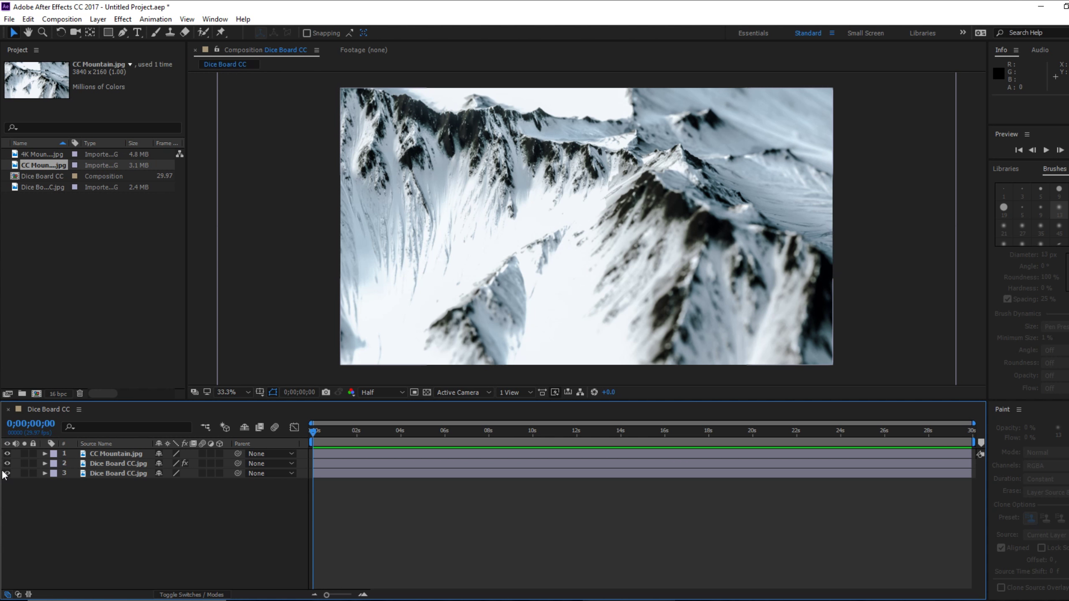
{"action": "left_click_drag", "start_coordinate": [3, 475], "coordinate": [100, 462]}
{"action": "left_click", "coordinate": [100, 455]}
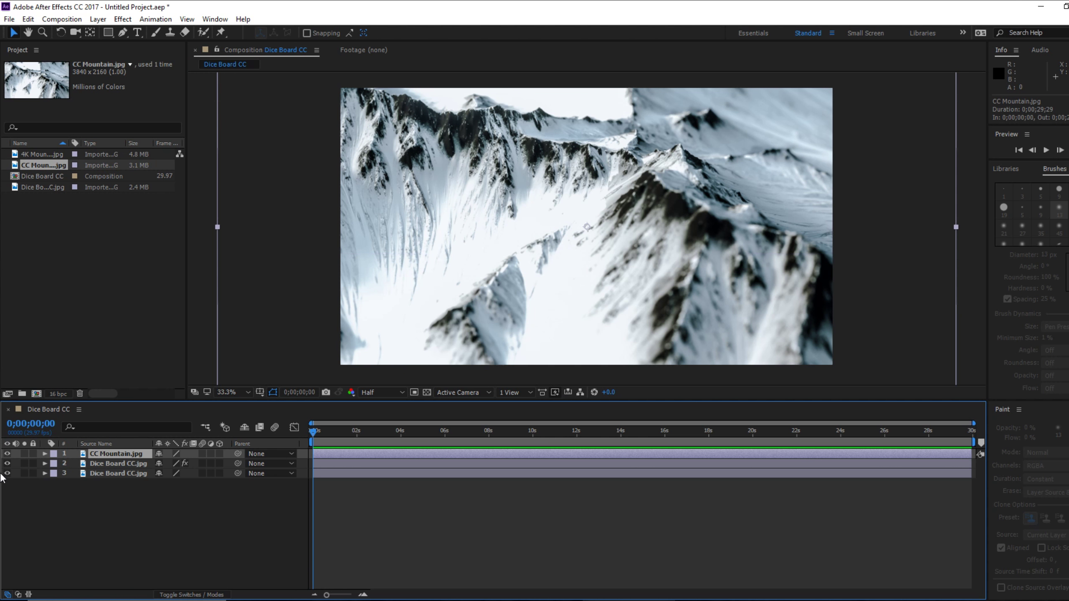
{"action": "left_click_drag", "start_coordinate": [7, 473], "coordinate": [7, 463]}
- Scale the mountain image down to fill the frame and set the viewer to Fit up to 100%
{"action": "key", "text": "z"}
{"action": "left_click", "coordinate": [596, 188], "text": "alt"}
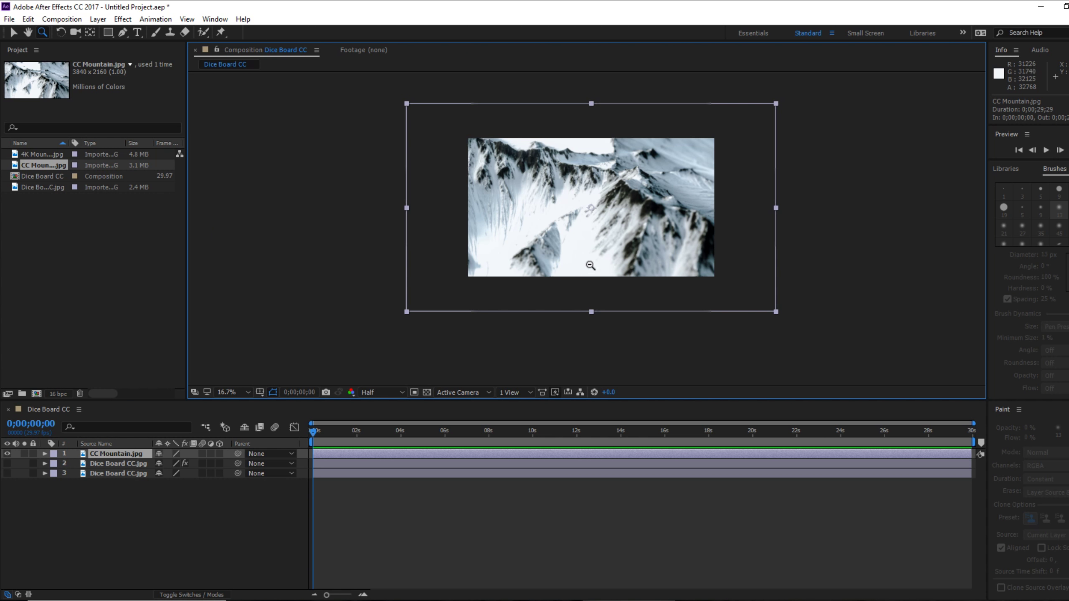
{"action": "key", "text": "v"}
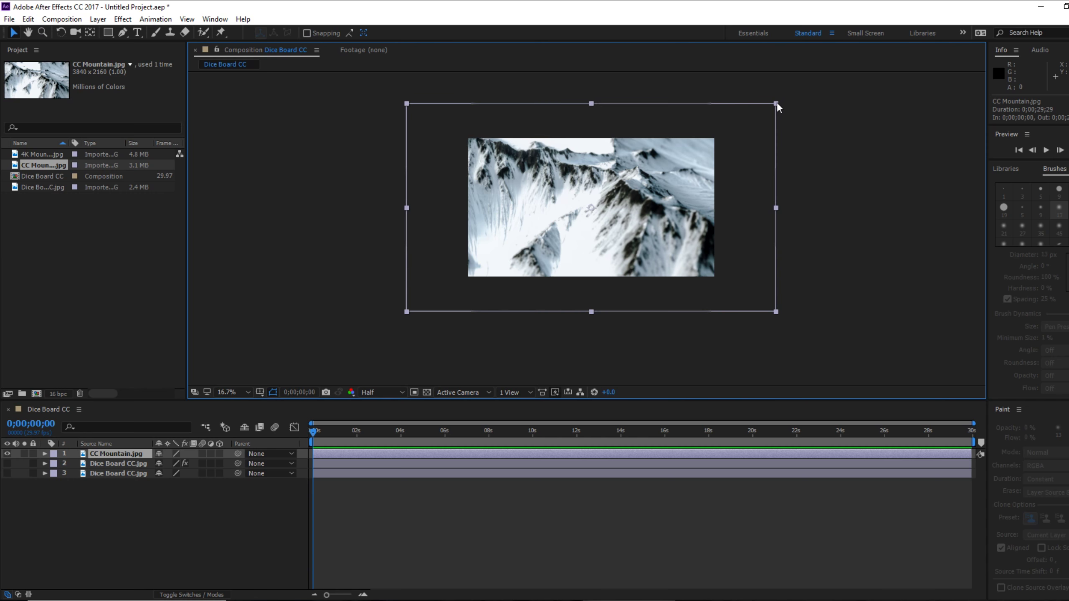
{"action": "left_click_drag", "start_coordinate": [776, 103], "coordinate": [717, 139]}
{"action": "left_click", "coordinate": [246, 393]}
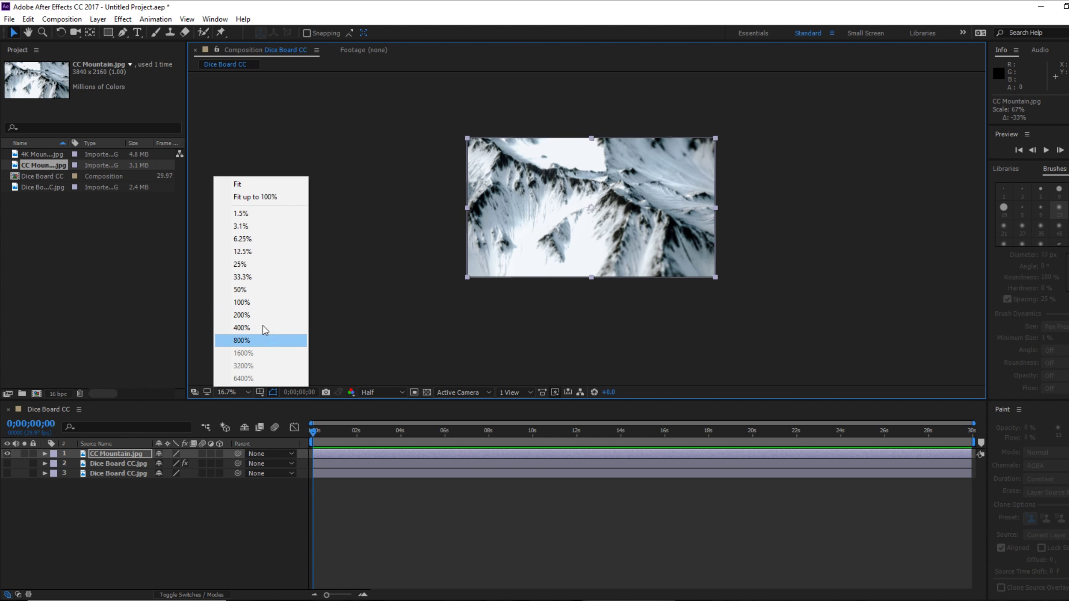
{"action": "left_click", "coordinate": [283, 198]}
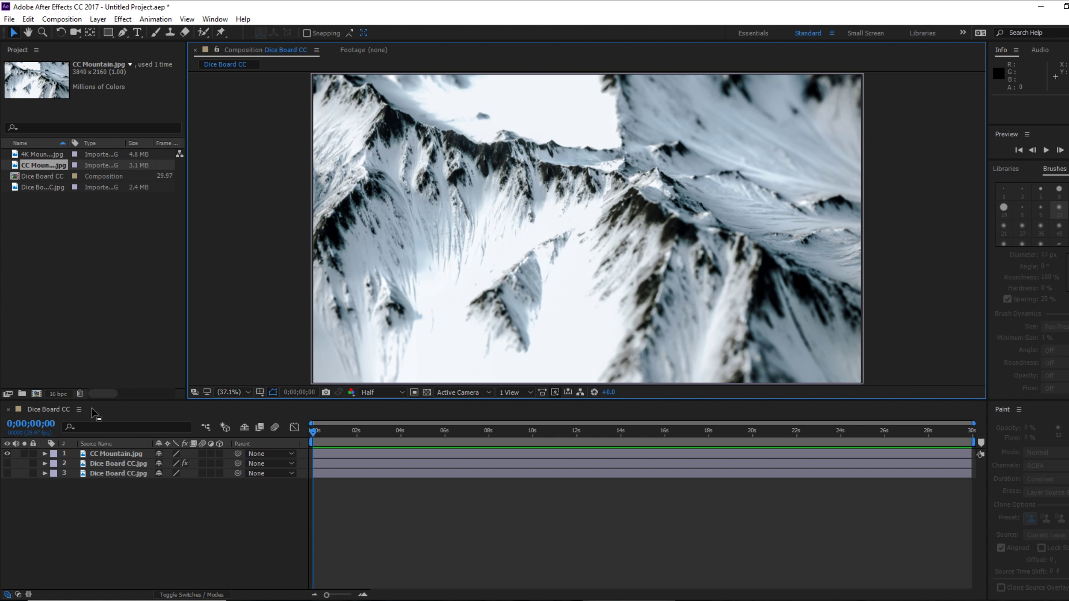
{"action": "left_click", "coordinate": [97, 454]}
{"action": "left_click", "coordinate": [123, 32]}
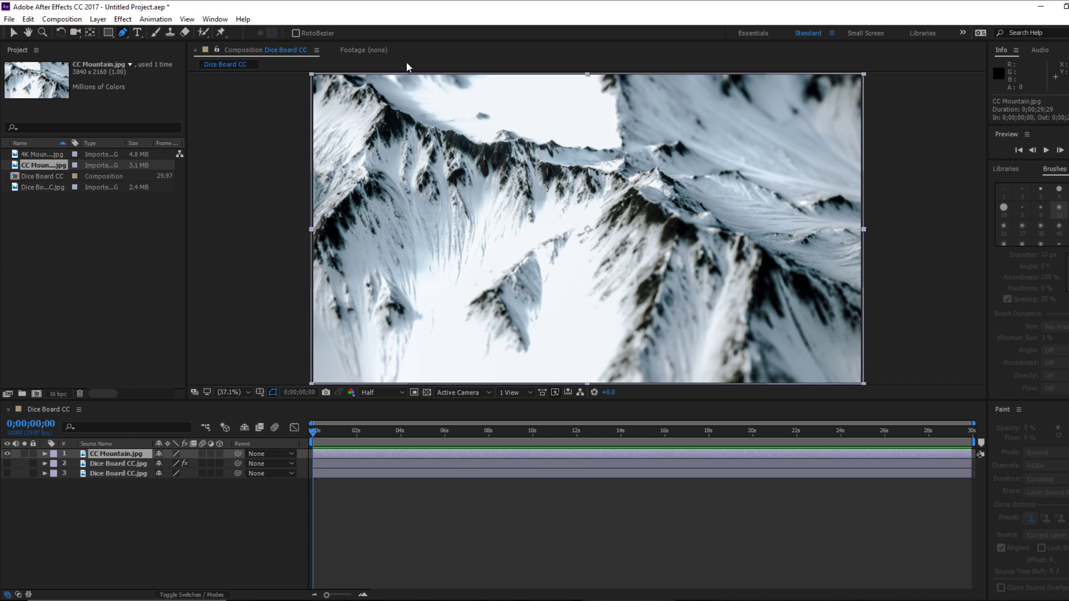
- Trace mask points along the mountain ridge, starting above the image's top-left
{"action": "key", "text": "z"}
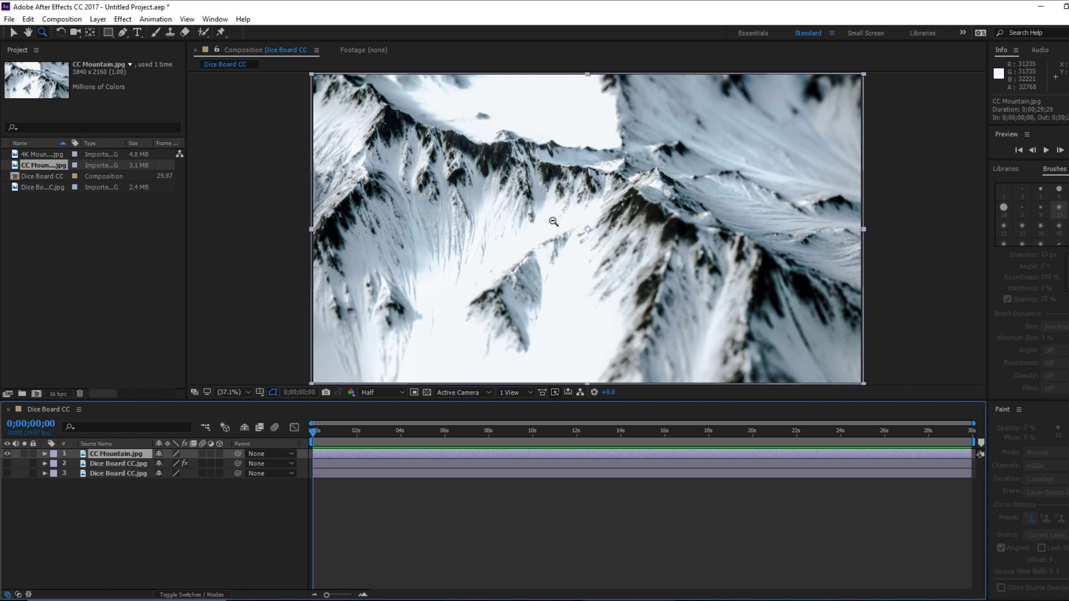
{"action": "left_click", "coordinate": [580, 220], "text": "alt"}
{"action": "key", "text": "g"}
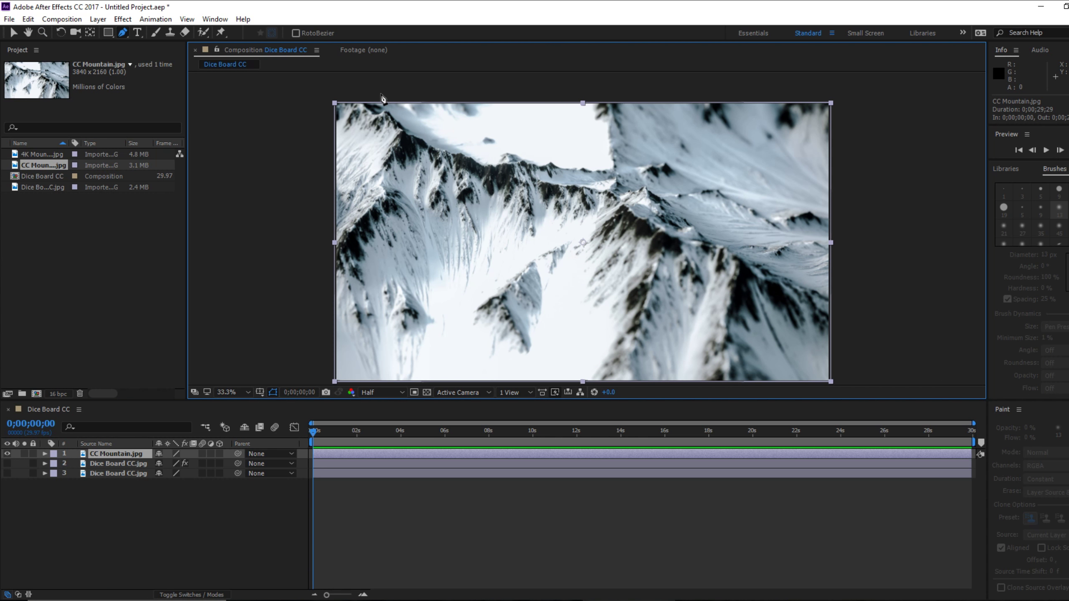
{"action": "left_click", "coordinate": [368, 92]}
{"action": "left_click", "coordinate": [460, 156]}
{"action": "left_click", "coordinate": [491, 153]}
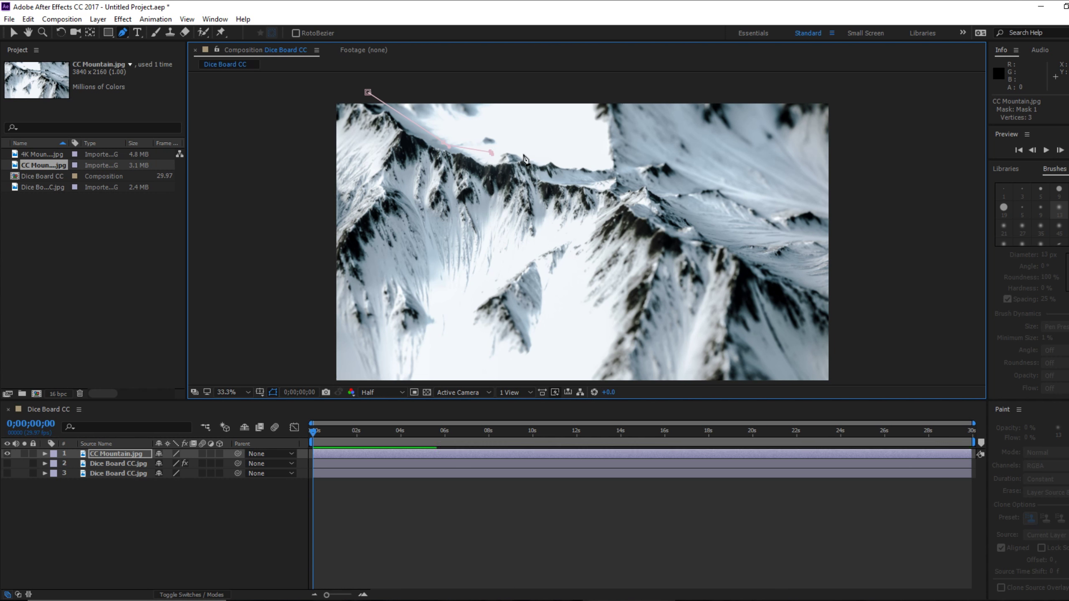
{"action": "left_click", "coordinate": [548, 157]}
{"action": "left_click", "coordinate": [598, 163]}
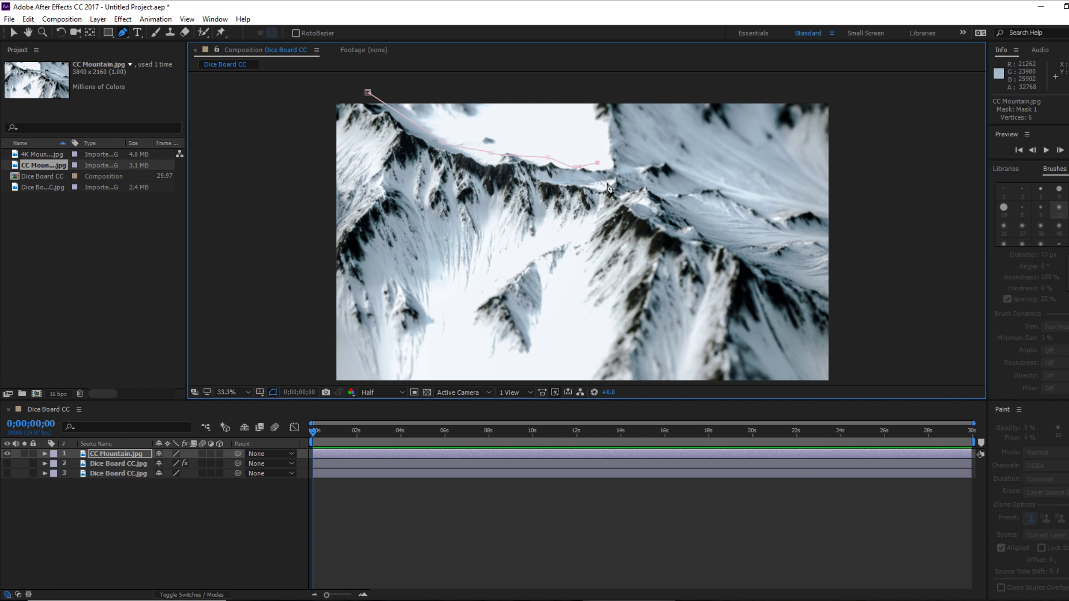
{"action": "left_click_drag", "start_coordinate": [634, 179], "coordinate": [638, 185]}
{"action": "key", "text": "ctrl+z"}
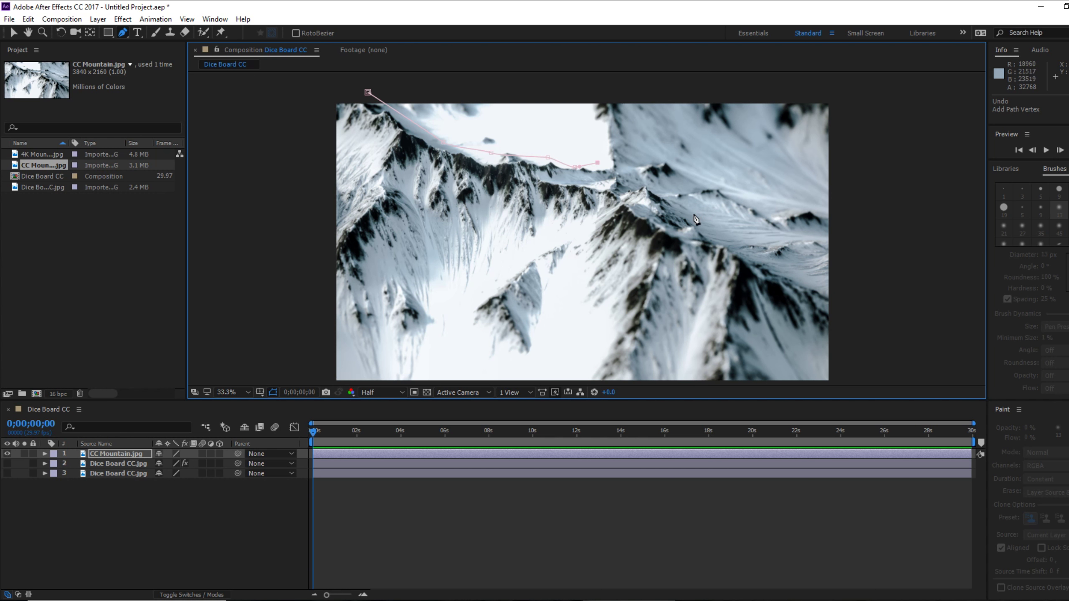
- Close the mask with corners beyond the image's right and top-right edges
{"action": "left_click", "coordinate": [856, 259]}
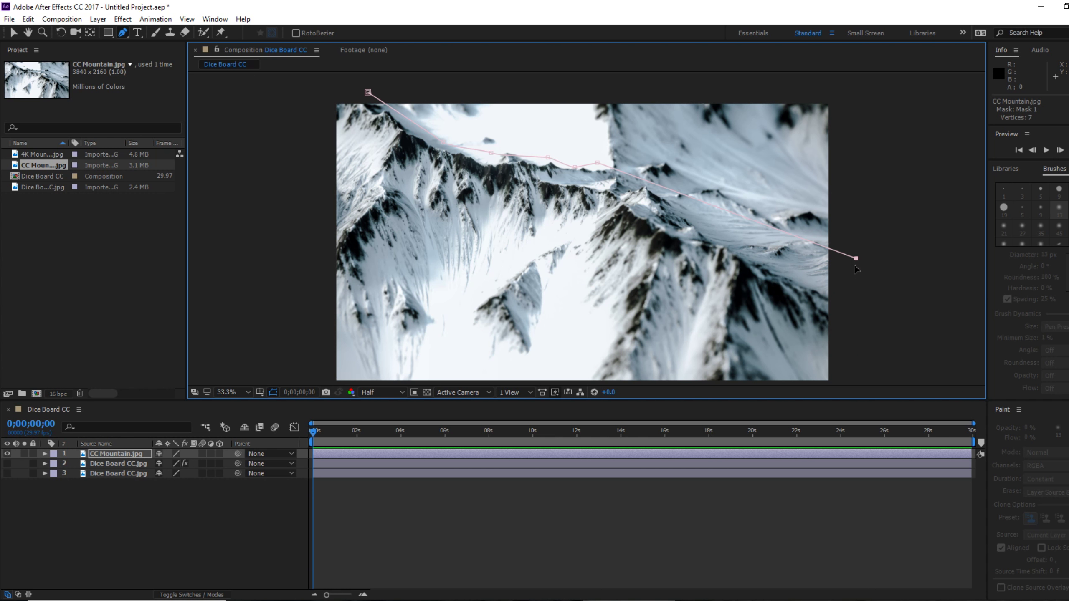
{"action": "left_click", "coordinate": [847, 93]}
{"action": "left_click", "coordinate": [369, 92]}
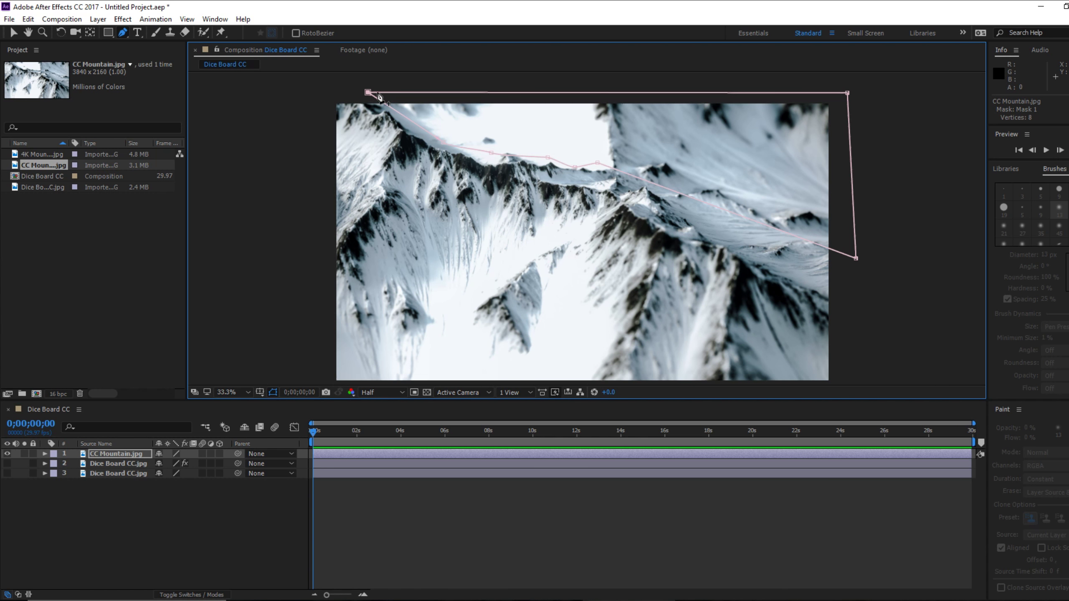
{"action": "left_click", "coordinate": [124, 455]}
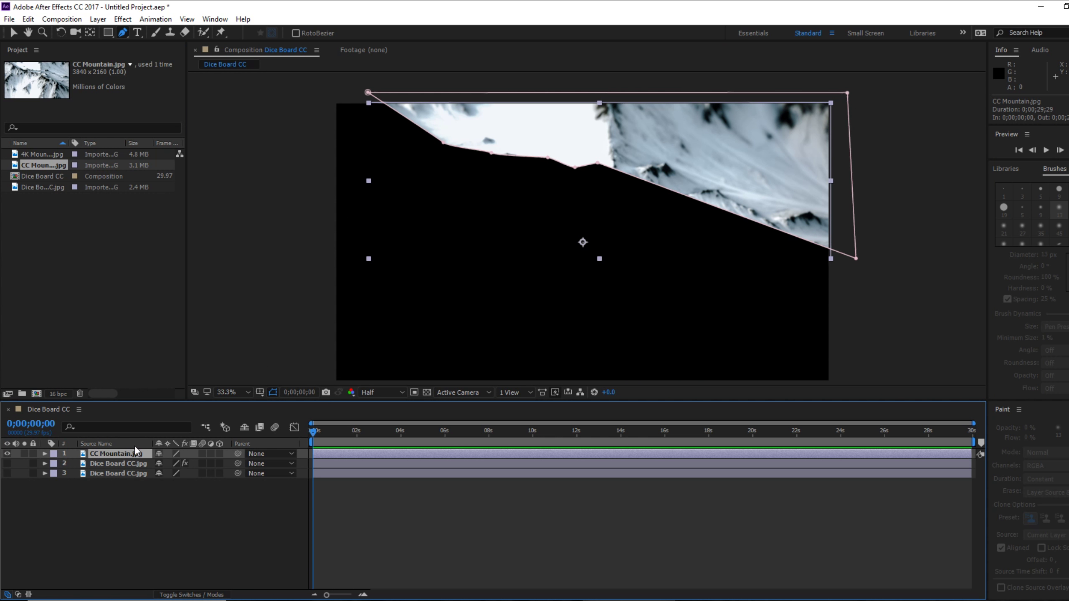
- Duplicate the mountain layer and delete Mask 1 from the lower copy
{"action": "key", "text": "ctrl+d"}
{"action": "left_click", "coordinate": [106, 465]}
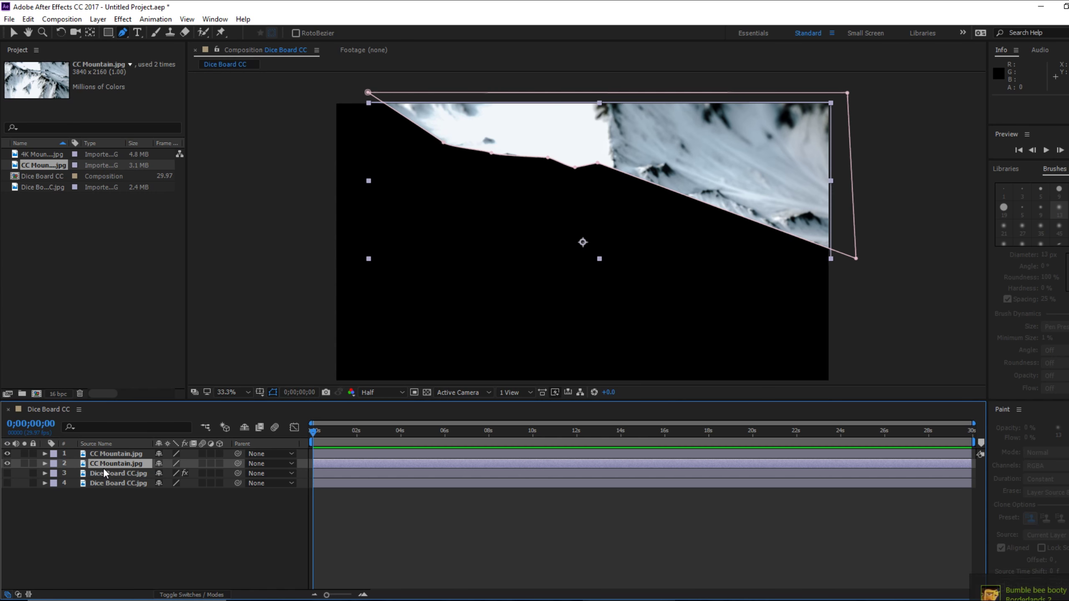
{"action": "key", "text": "F2"}
{"action": "left_click", "coordinate": [45, 463]}
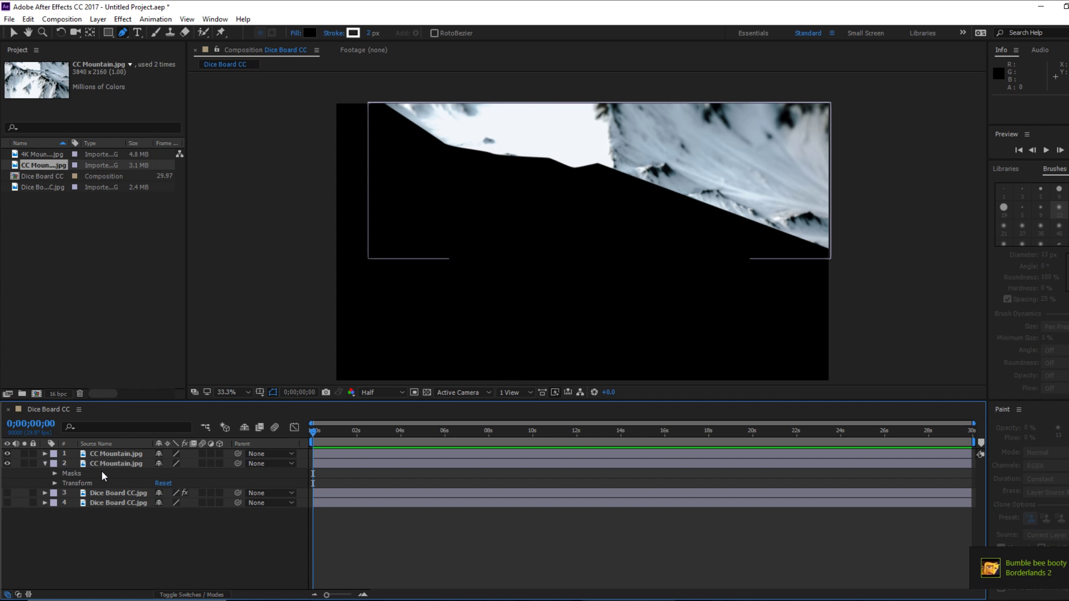
{"action": "left_click", "coordinate": [69, 474]}
{"action": "key", "text": "Delete"}
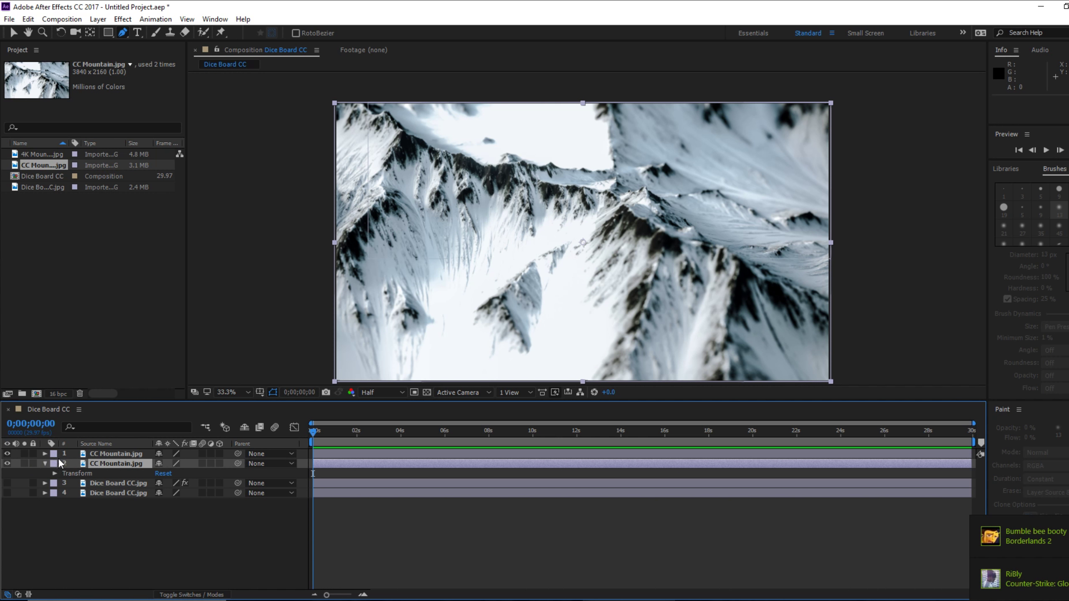
{"action": "left_click", "coordinate": [44, 463]}
- Apply Camera Lens Blur to the masked top copy with Blur Radius 25 and Repeat Edge Pixels on
{"action": "left_click", "coordinate": [112, 453]}
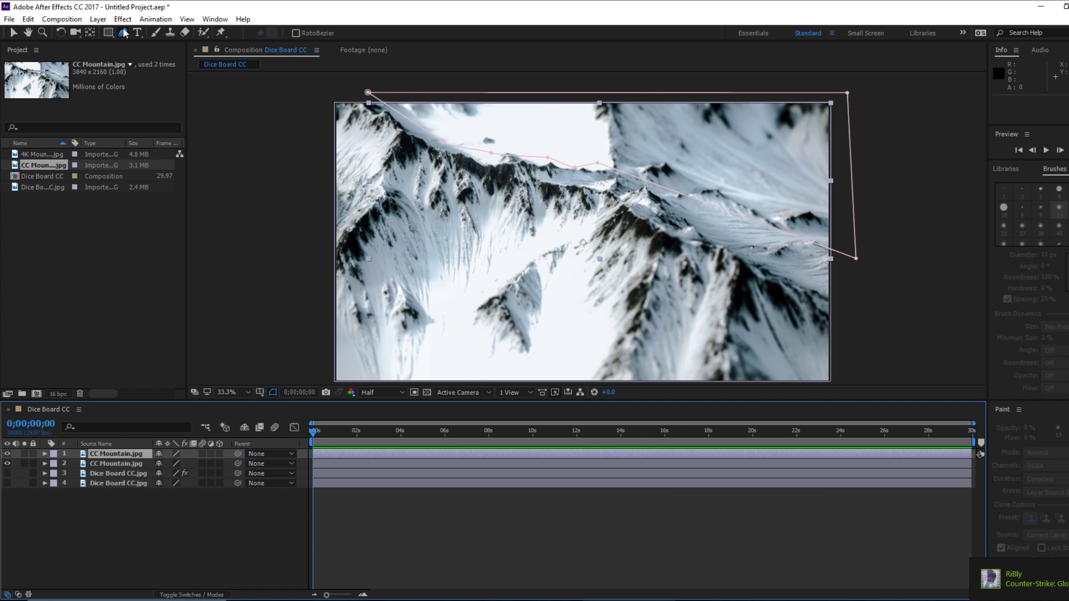
{"action": "left_click", "coordinate": [155, 19]}
{"action": "mouse_move", "coordinate": [123, 19]}
{"action": "left_click", "coordinate": [140, 44]}
{"action": "left_click", "coordinate": [111, 84]}
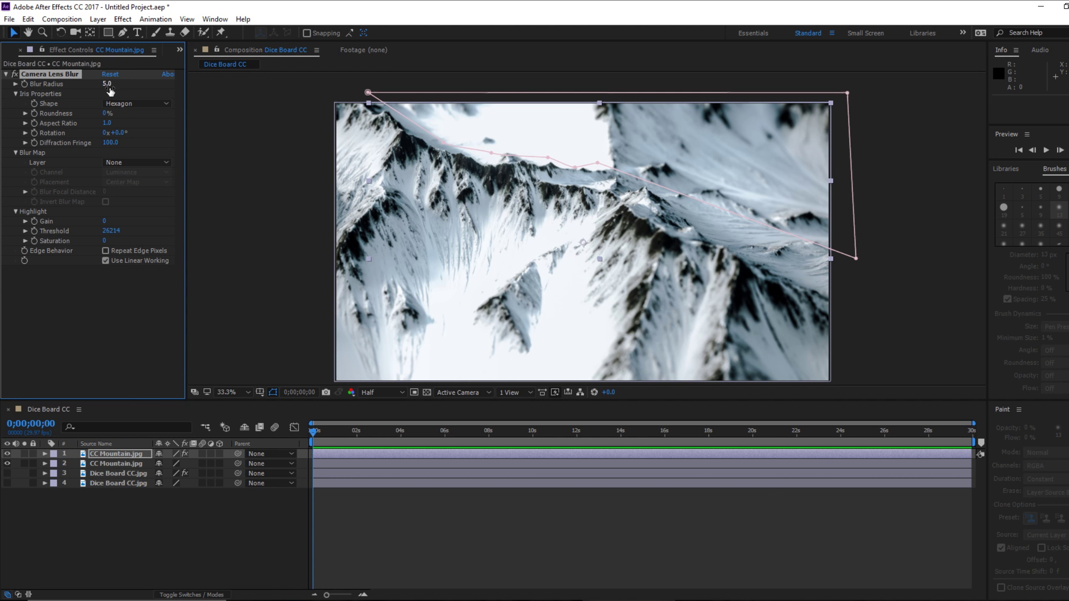
{"action": "type", "text": "15"}
{"action": "left_click", "coordinate": [137, 83]}
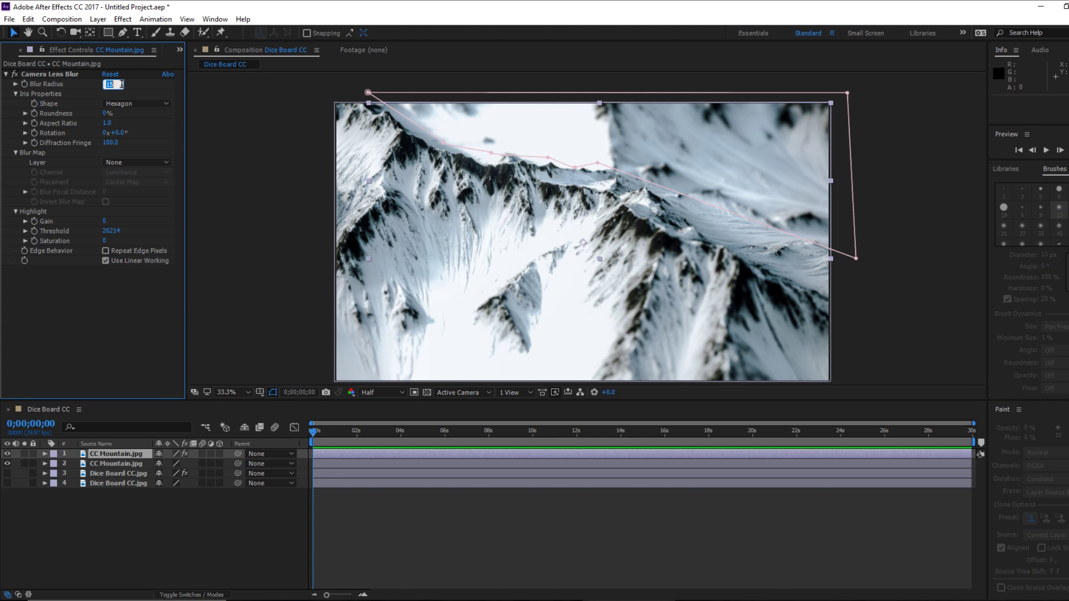
{"action": "key", "text": "Return"}
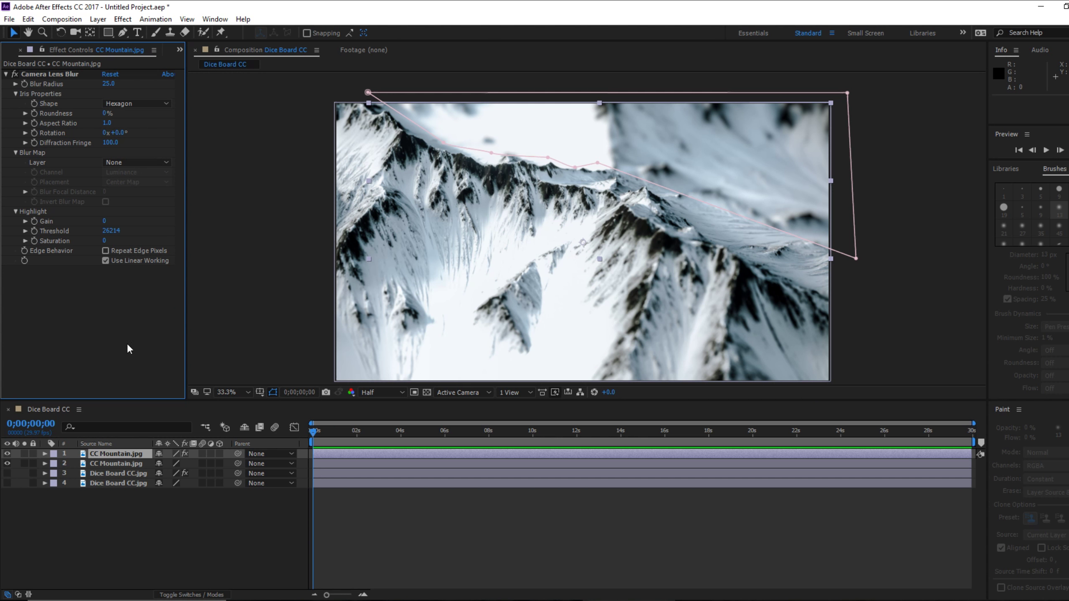
{"action": "left_click", "coordinate": [106, 250]}
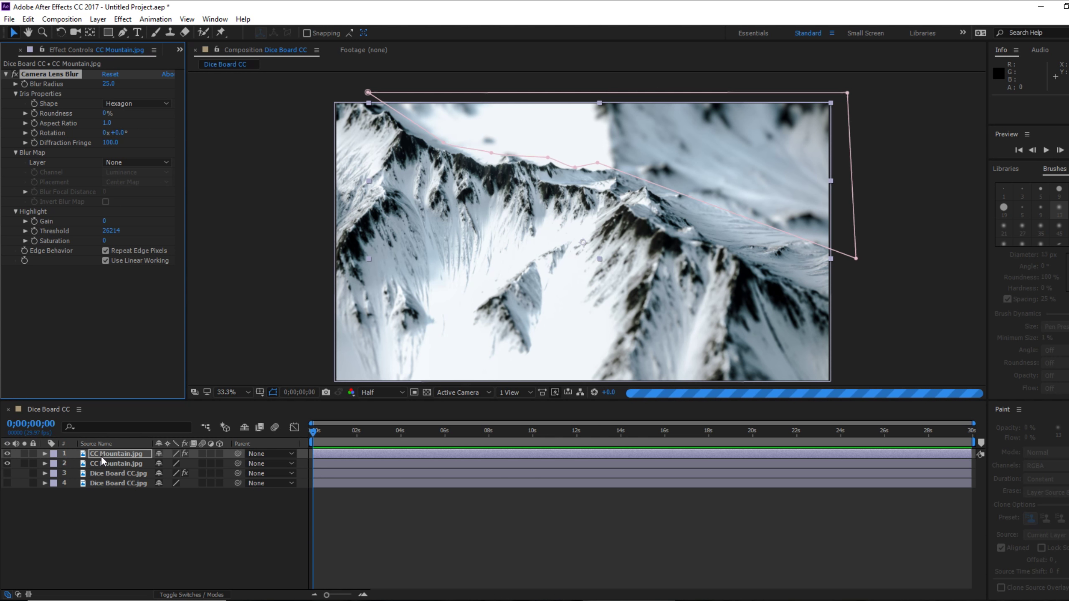
- Set the blurred mountain layer's Mask Feather to 200 pixels
{"action": "key", "text": "f"}
{"action": "left_click", "coordinate": [185, 473]}
{"action": "type", "text": "2"}
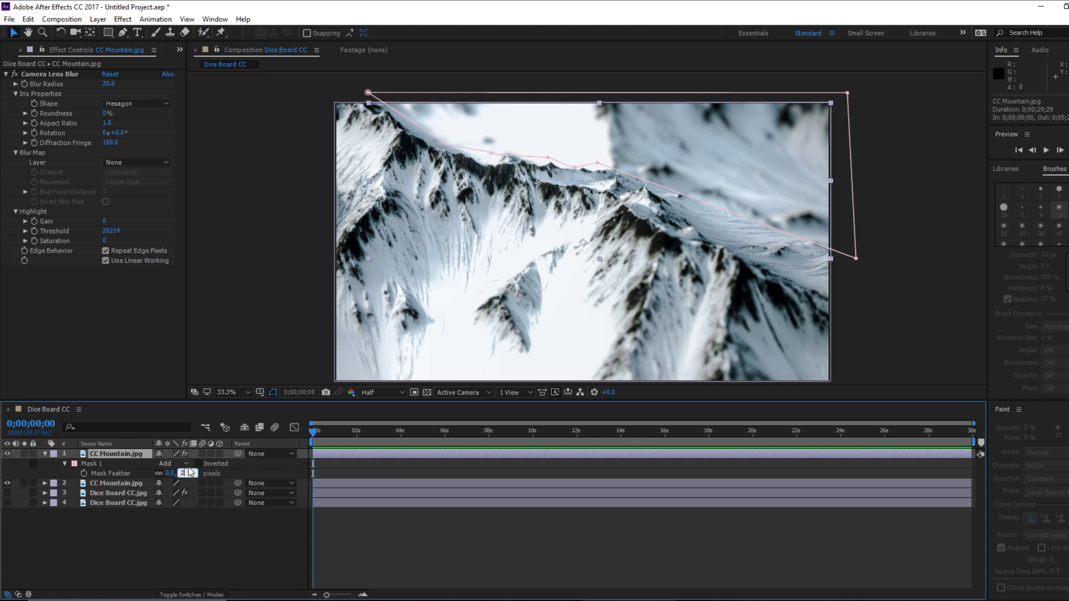
{"action": "type", "text": "00"}
{"action": "left_click", "coordinate": [253, 278]}
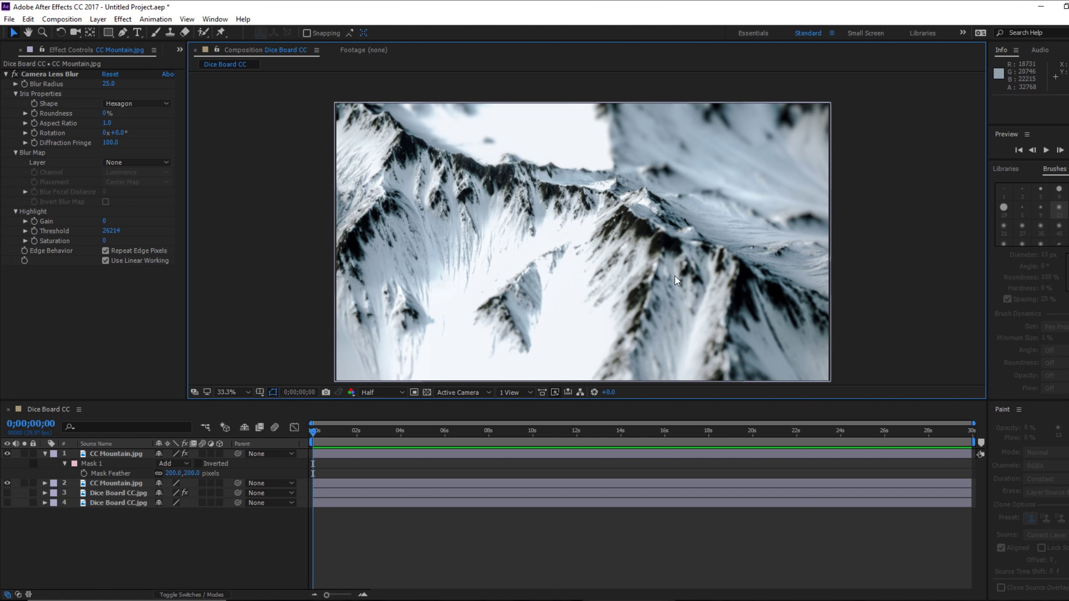
- Add and pull mask vertices down so the mask's lower edge follows the ridge
{"action": "left_click", "coordinate": [140, 459]}
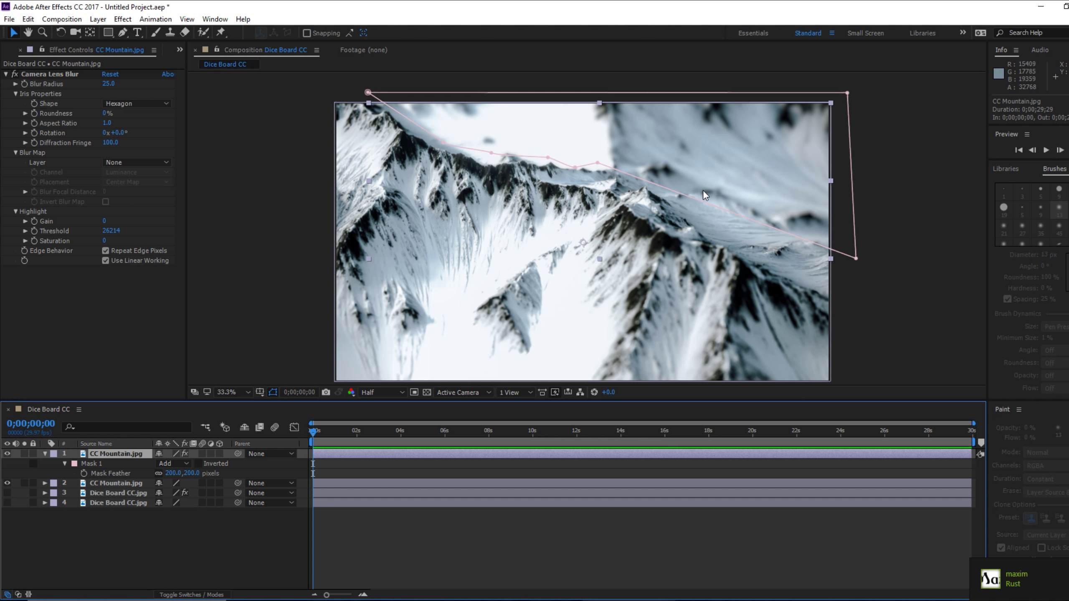
{"action": "key", "text": "g"}
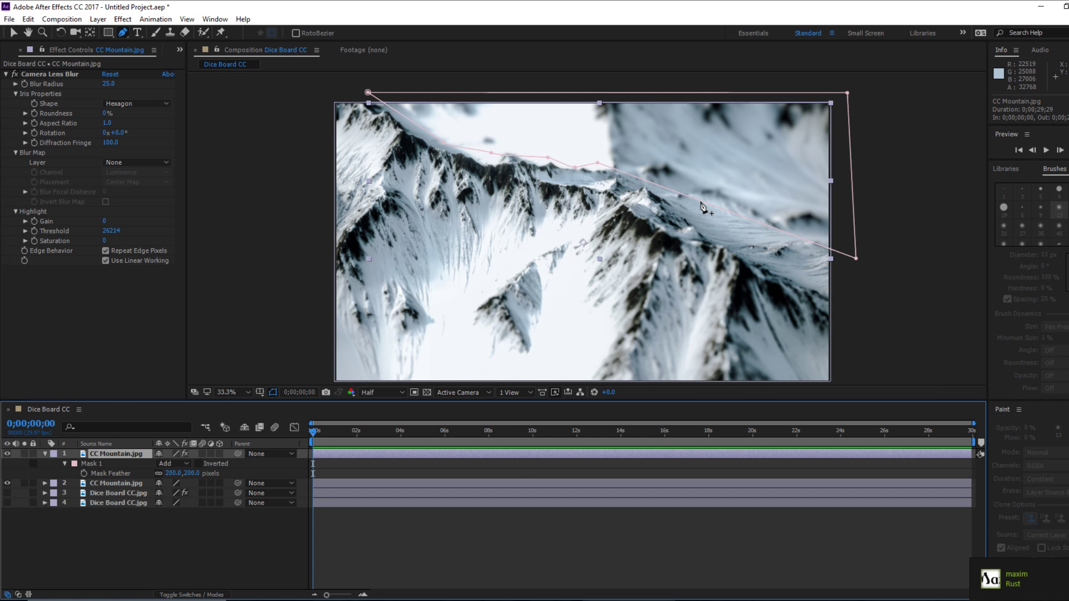
{"action": "left_click", "coordinate": [701, 201]}
{"action": "left_click_drag", "start_coordinate": [700, 201], "coordinate": [655, 216]}
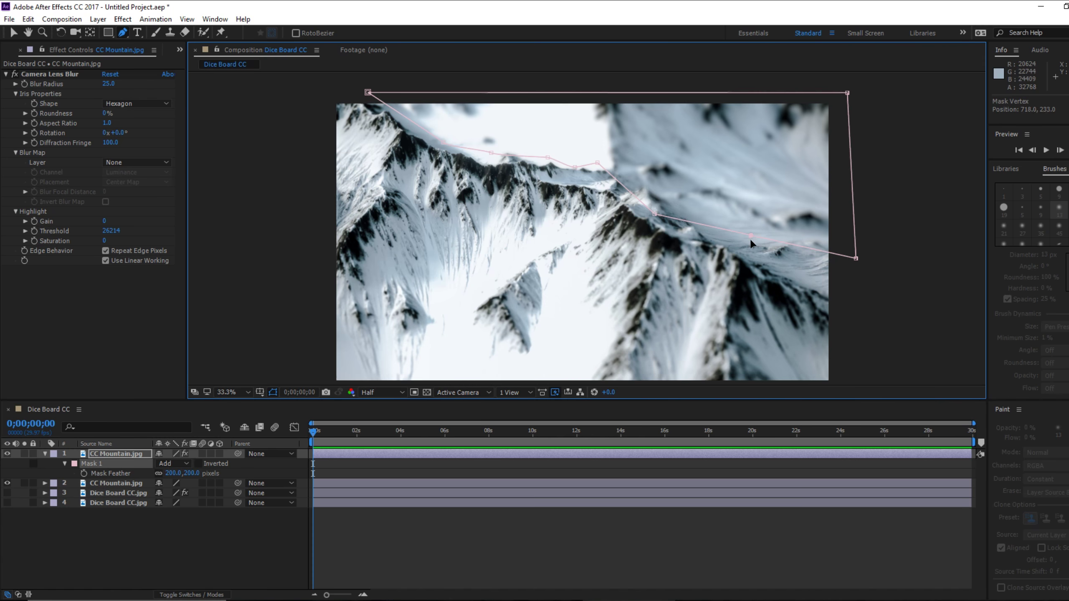
{"action": "left_click_drag", "start_coordinate": [751, 239], "coordinate": [841, 296]}
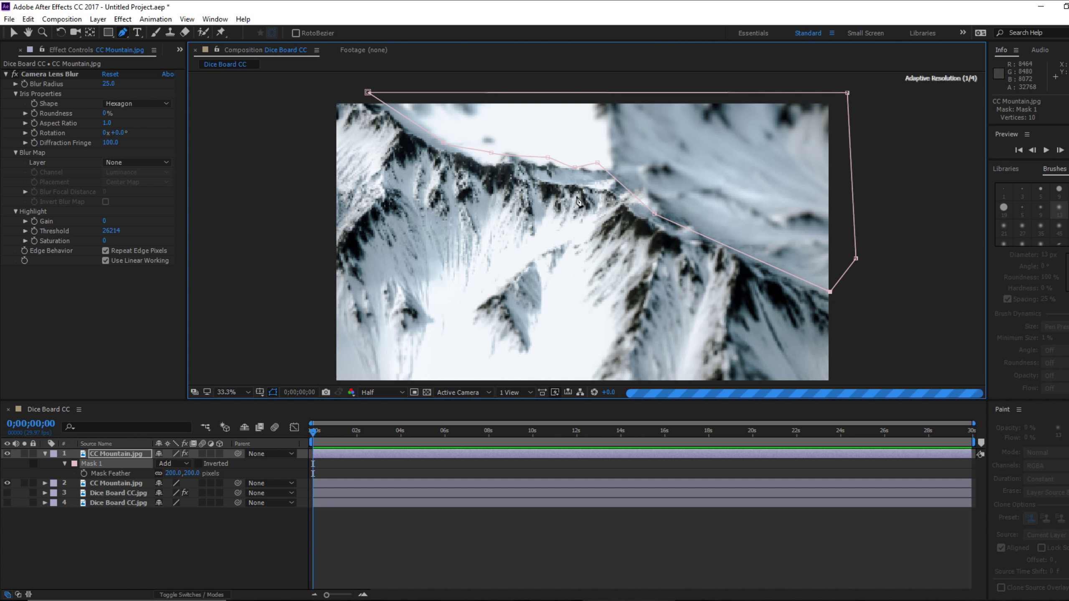
{"action": "left_click", "coordinate": [14, 32]}
{"action": "left_click", "coordinate": [260, 266]}
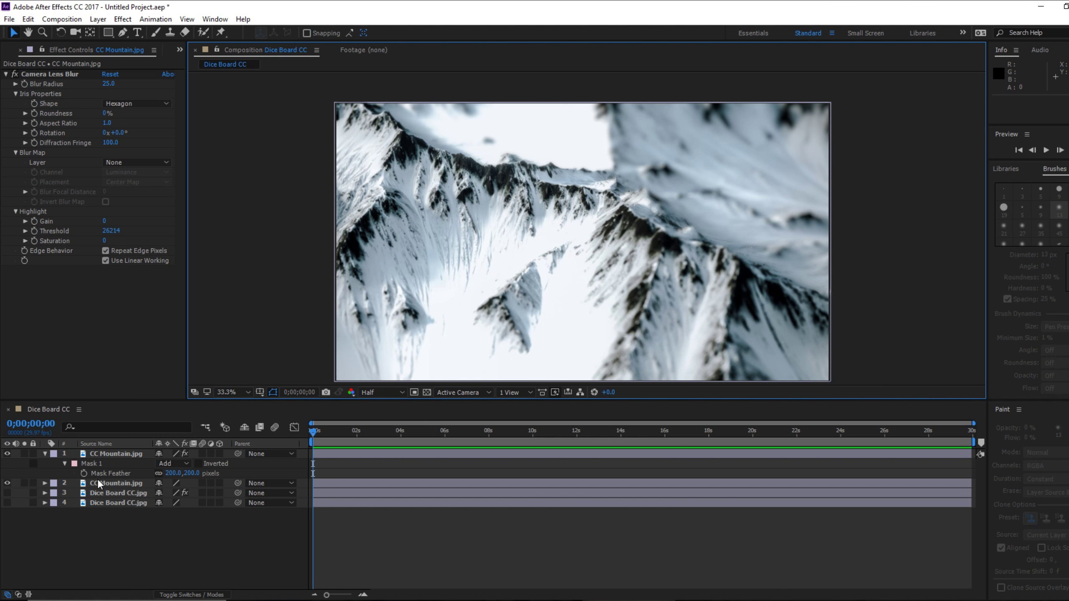
{"action": "left_click", "coordinate": [84, 463]}
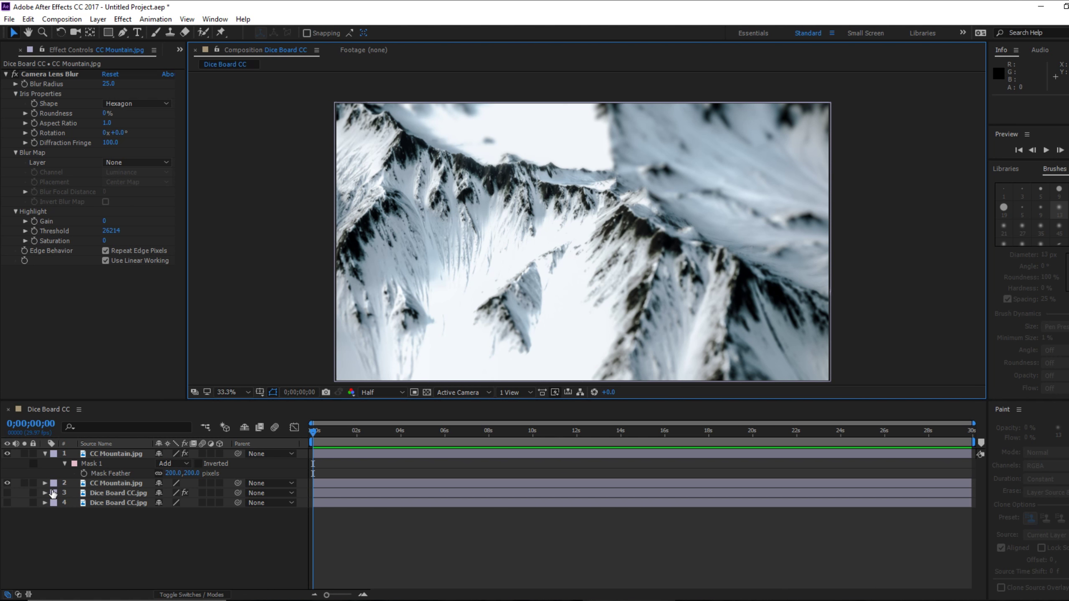